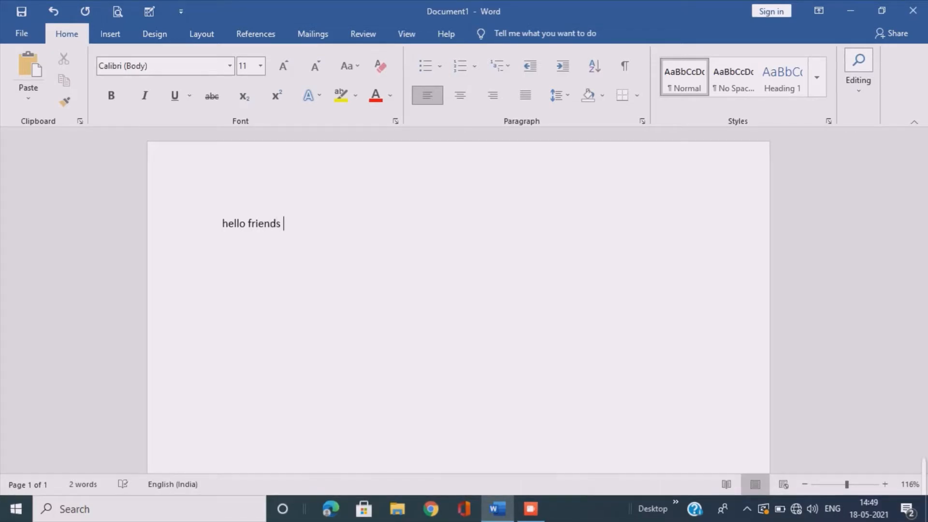
Continue the opening line after "hello friends" with "welcome to my channel".
text(welco)
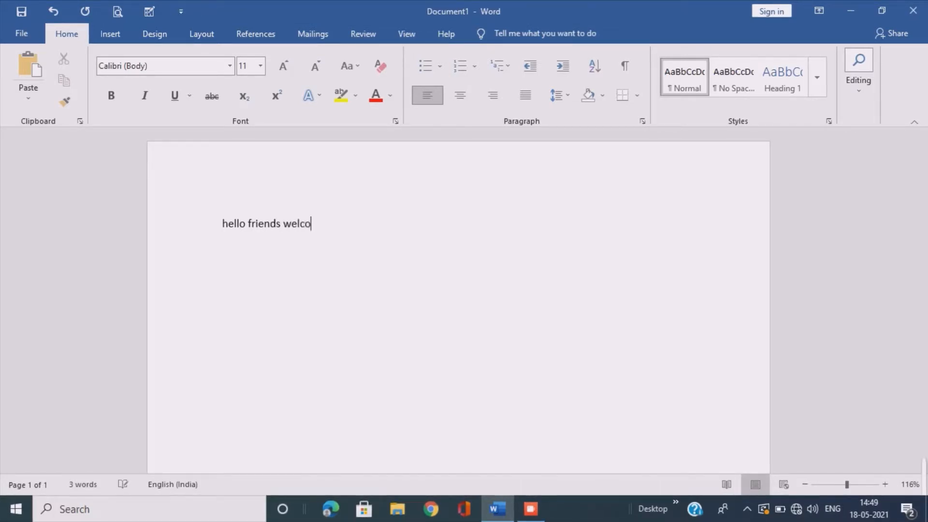
text(me t)
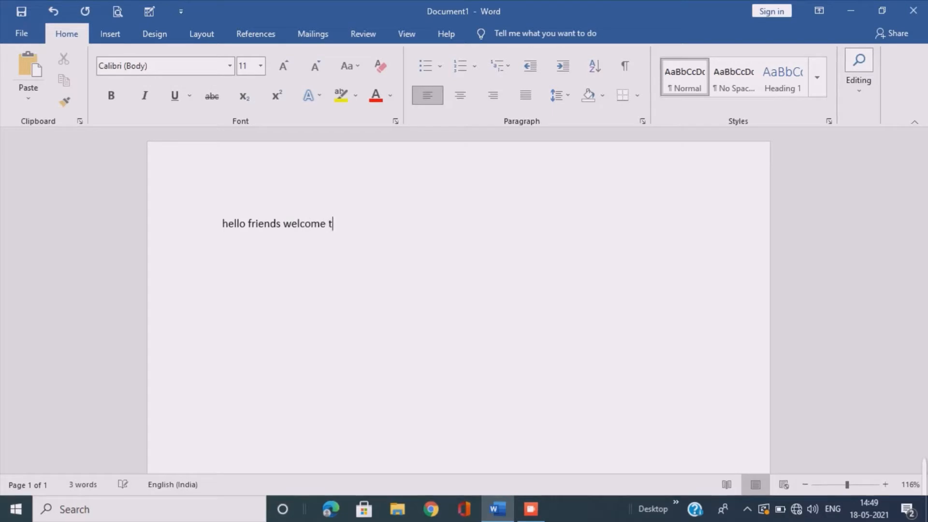
text(o my )
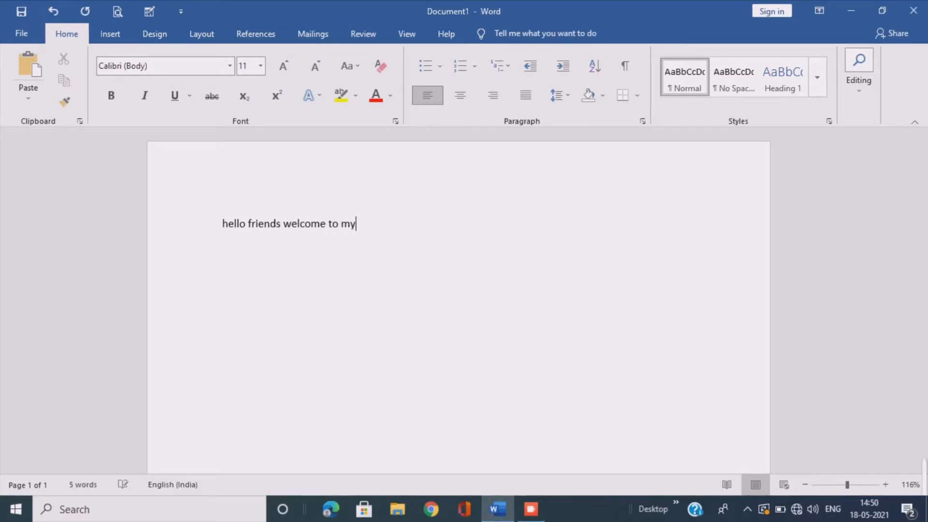
text(cha)
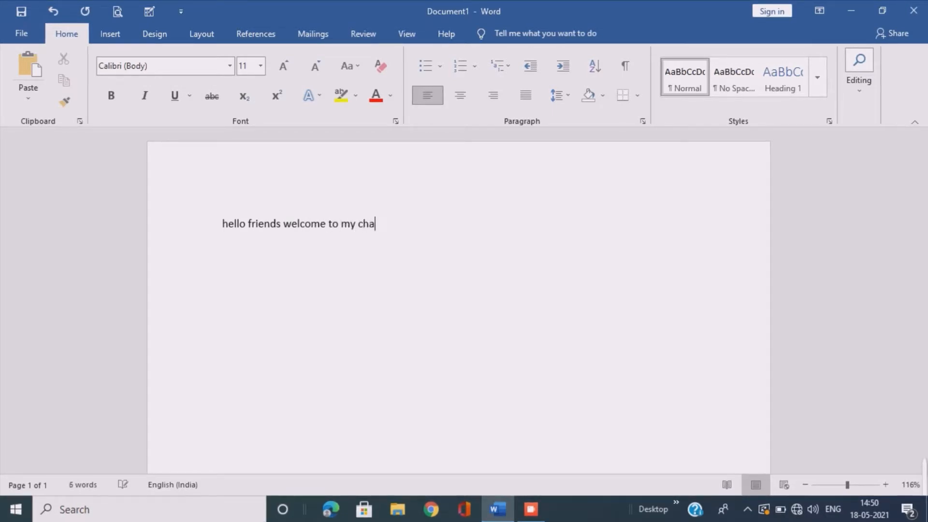
text(nnel )
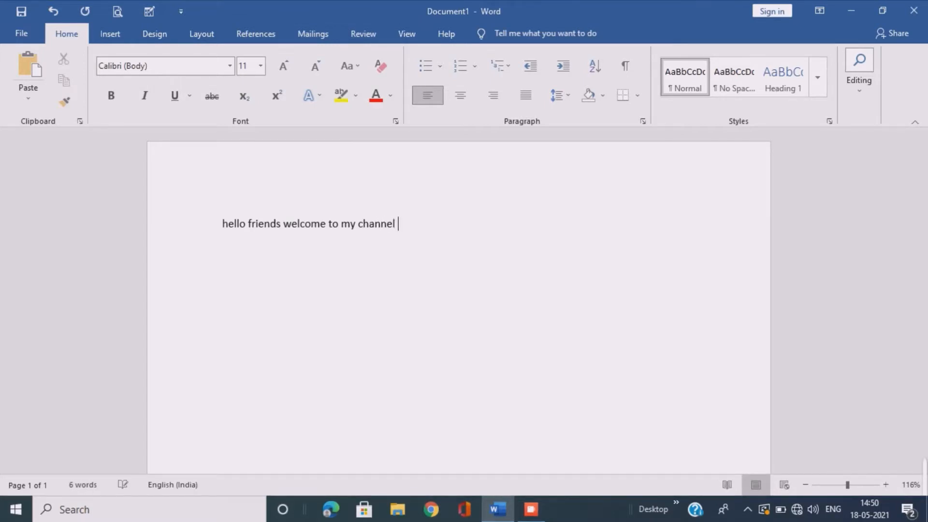
Extend the opening line with "today I will show you how you can write".
text(t)
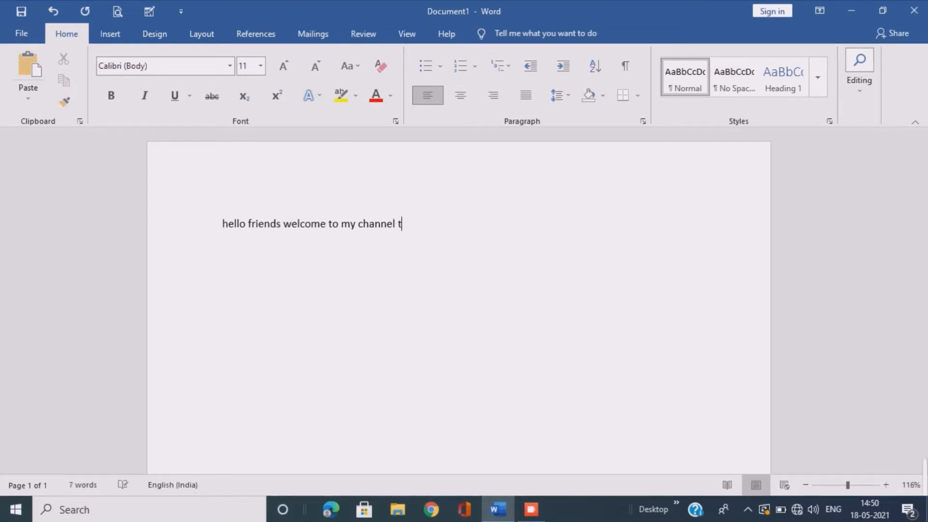
text(oday)
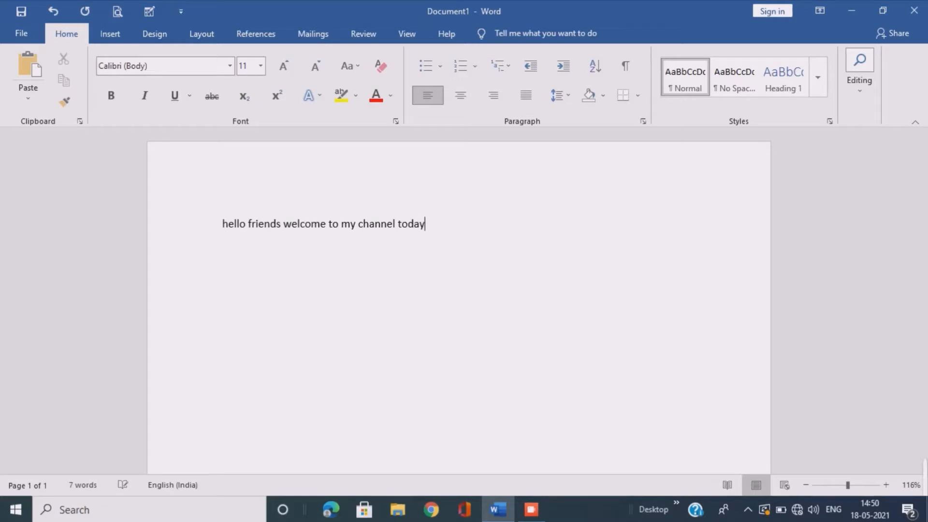
text( I )
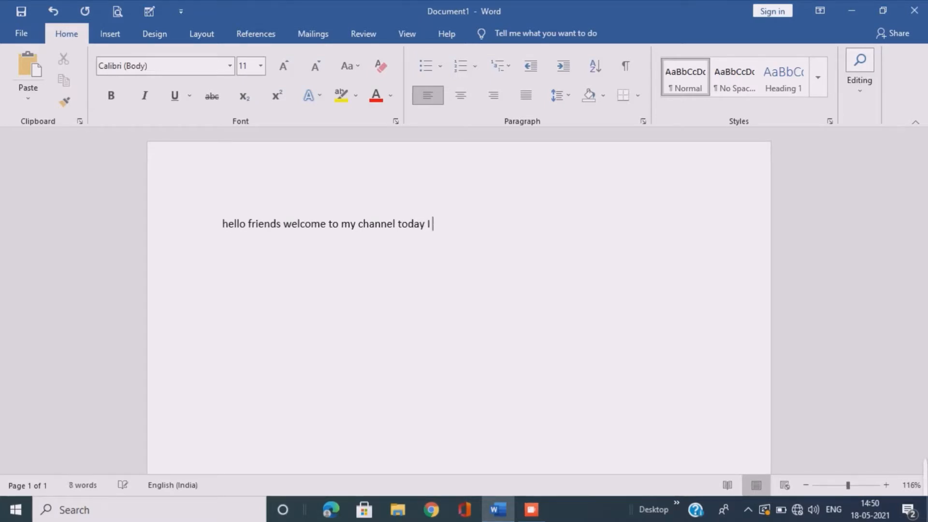
text(will)
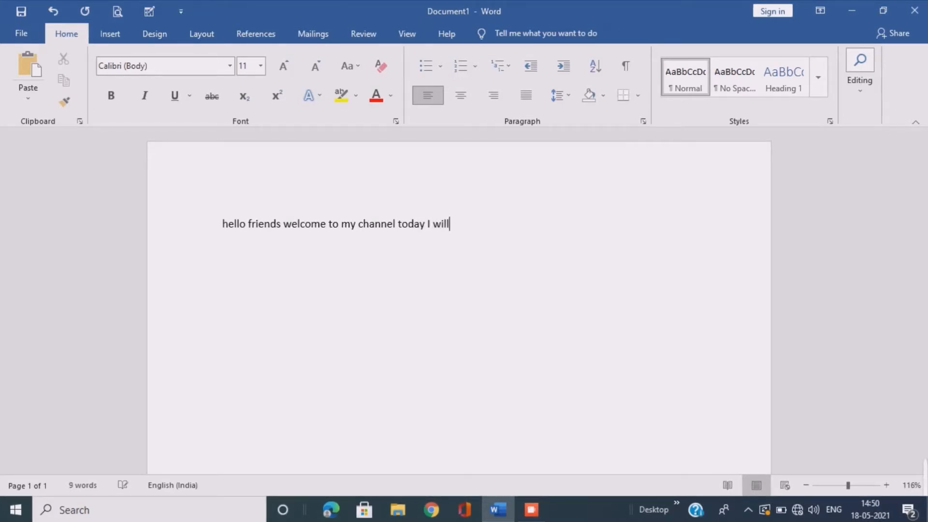
text( sho)
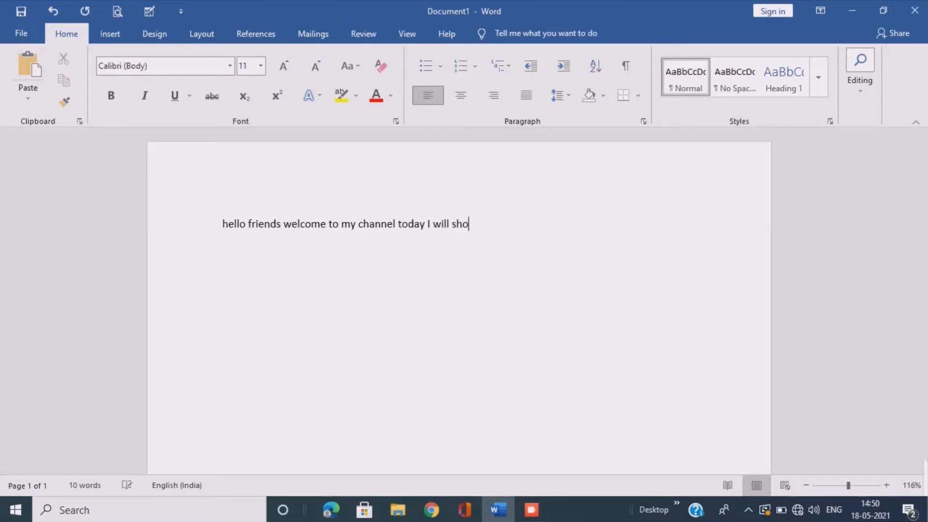
text(w you)
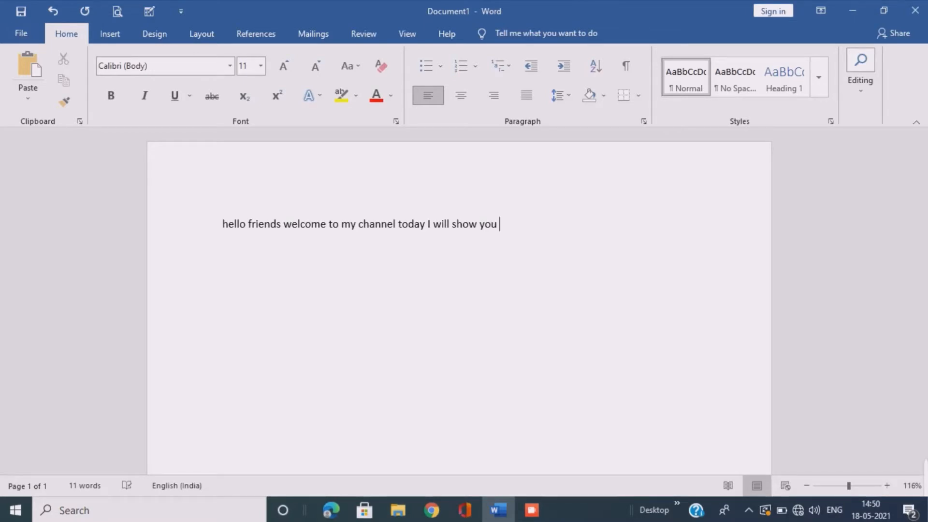
text( how )
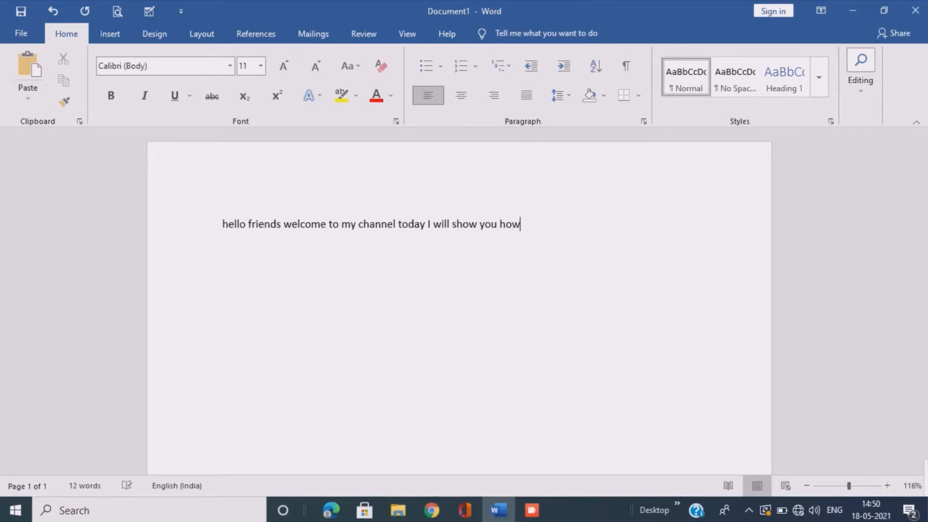
text(you)
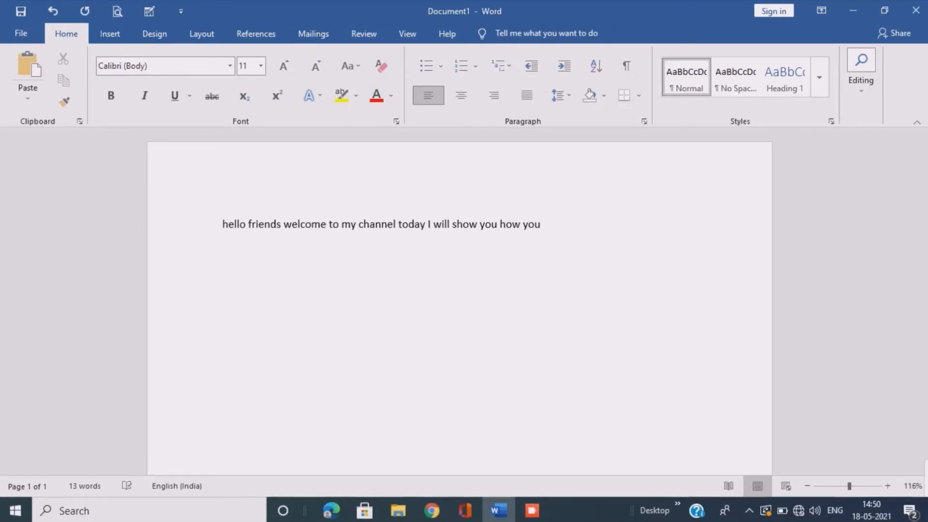
text( can )
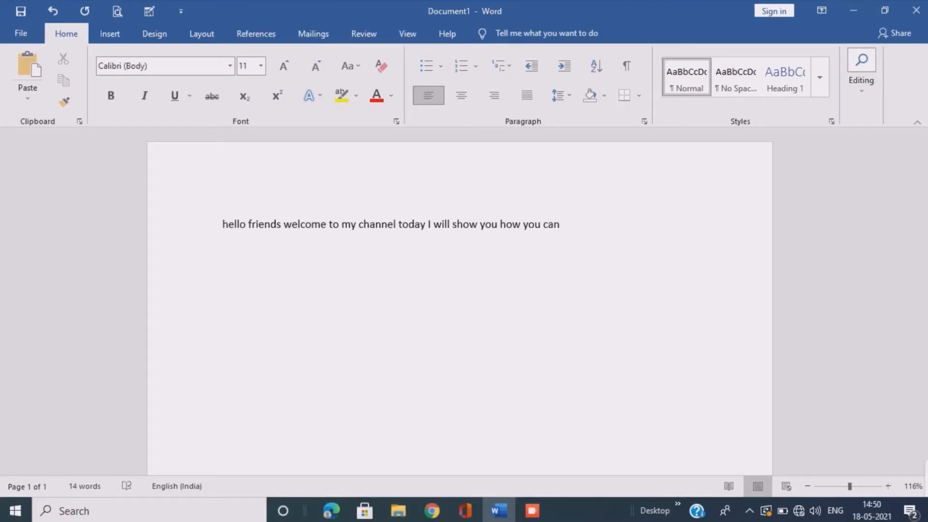
text(wri)
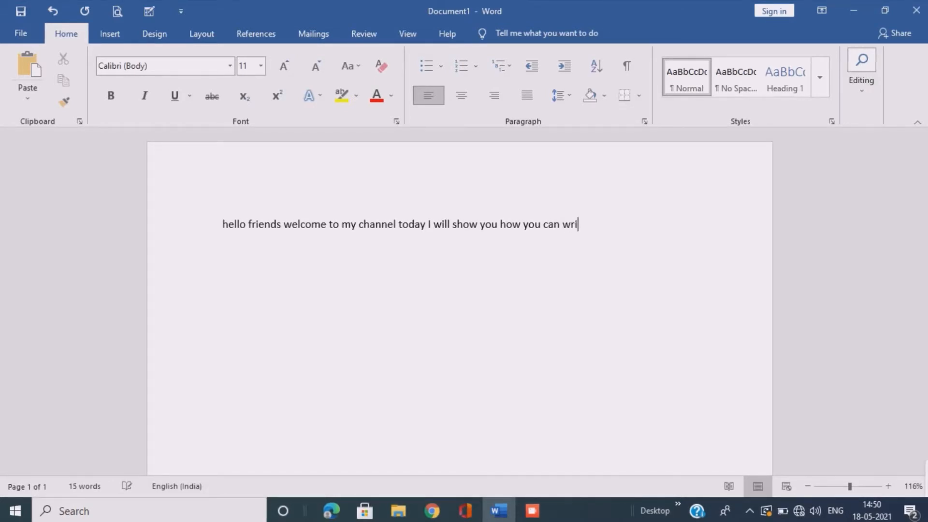
text(te)
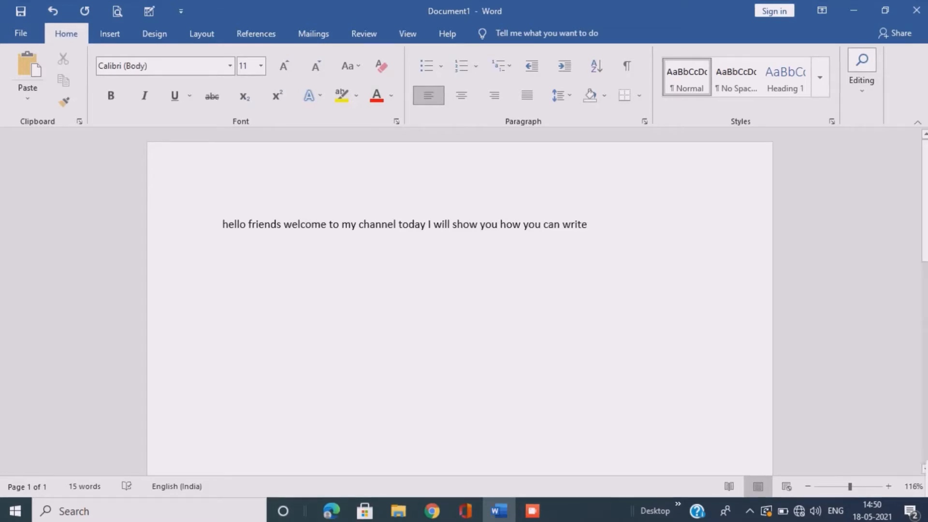
click(532, 511)
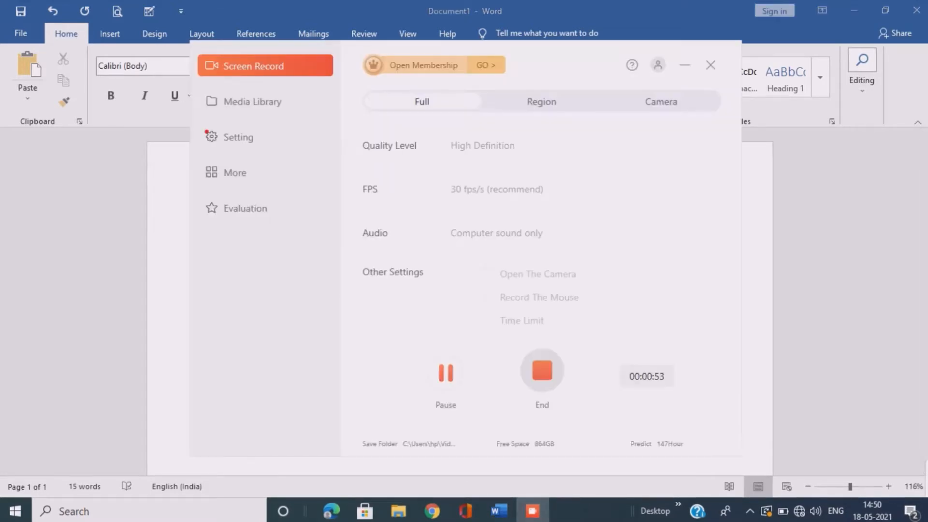
click(684, 65)
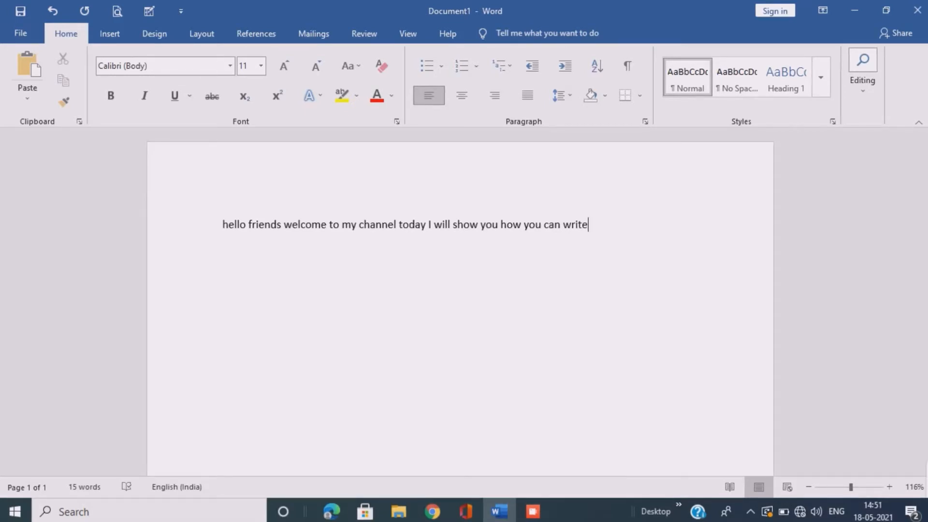
Replace the word "write" at the end of the opening line with "type emoji and gif in pc".
key(BackSpace)
key(BackSpace)
key(BackSpace)
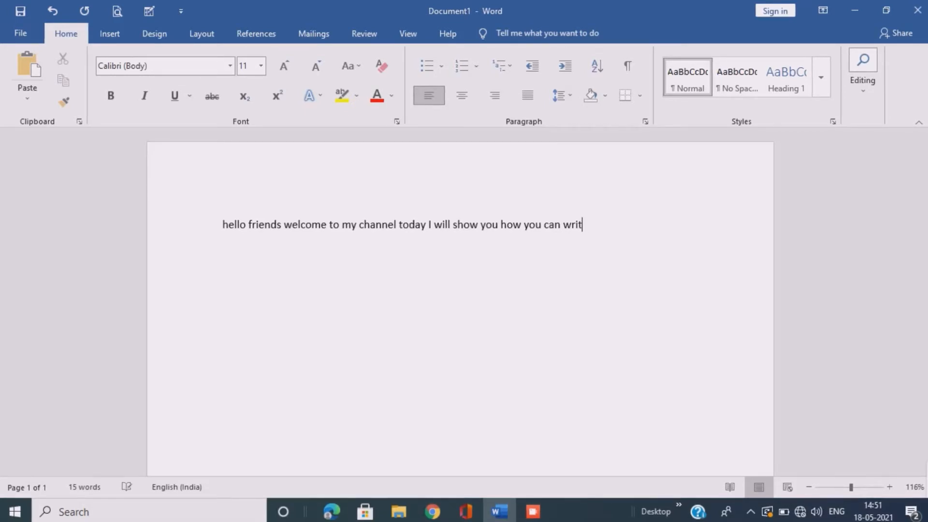
key(BackSpace)
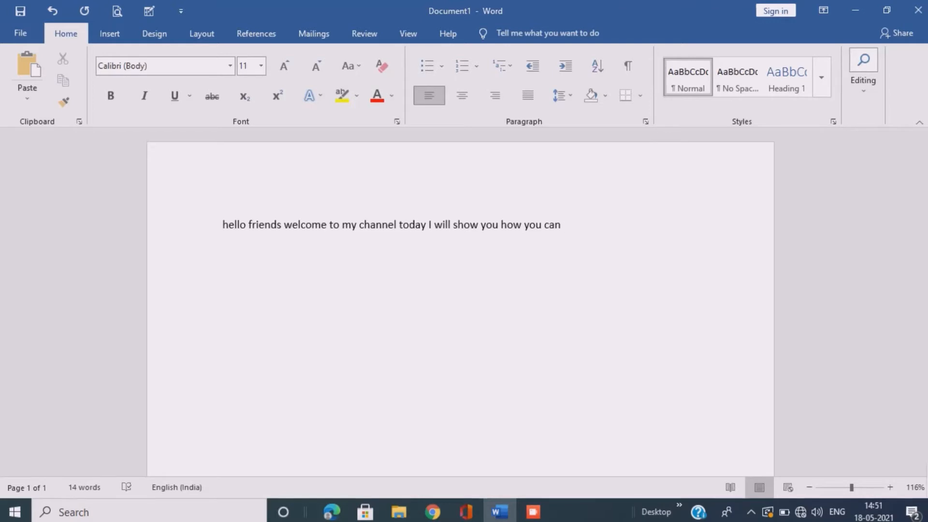
text(typ)
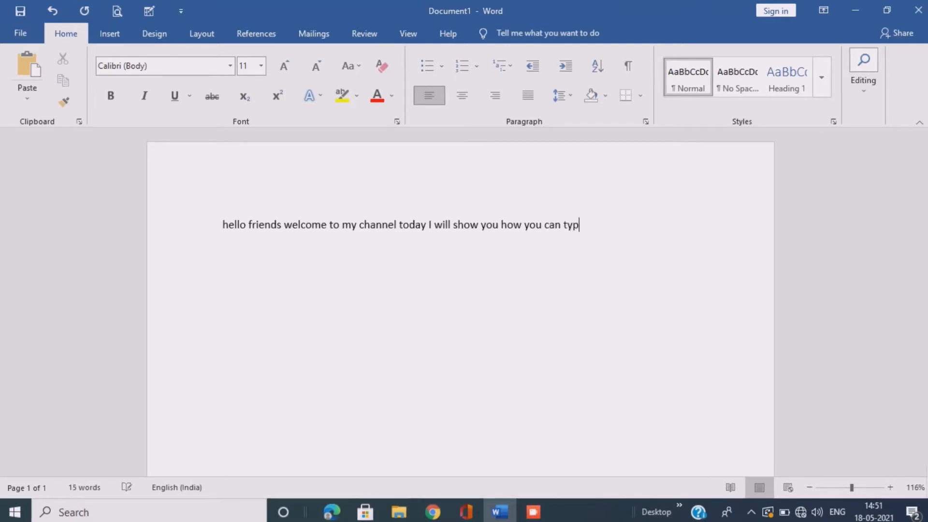
text(e emoji)
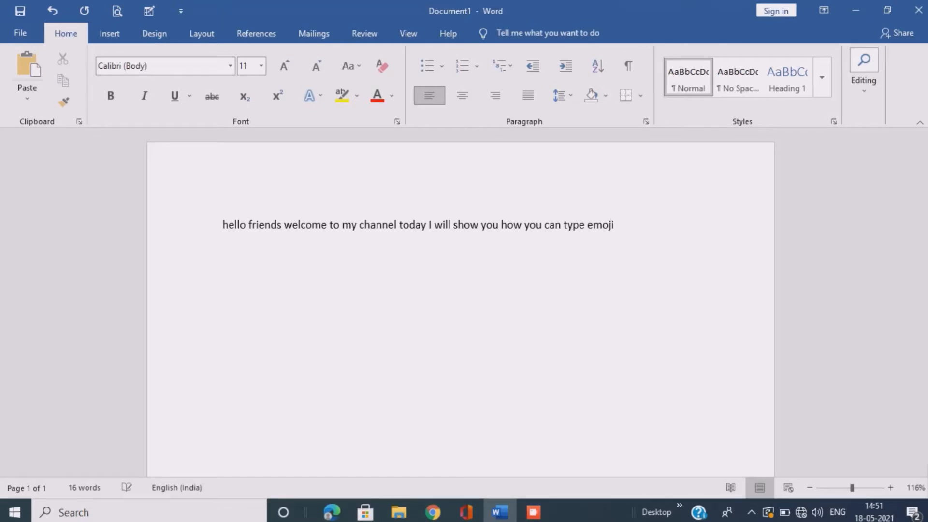
text( and)
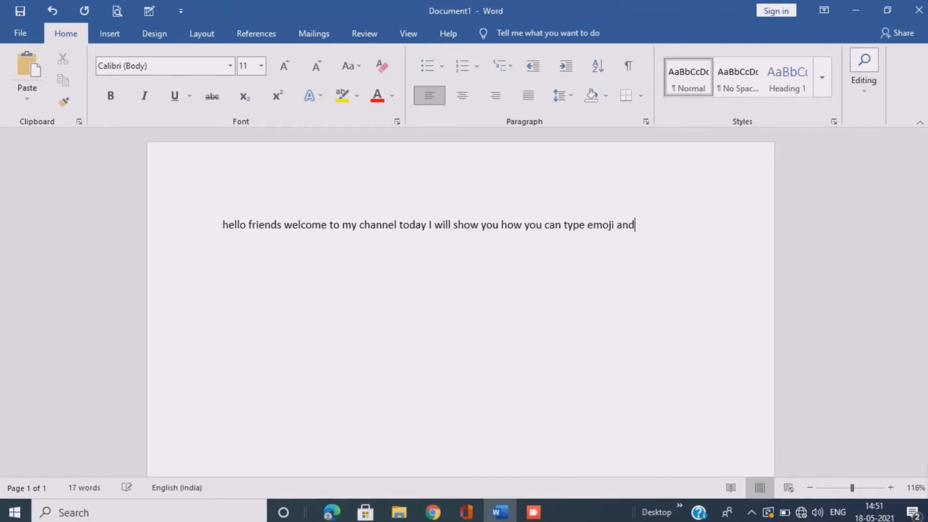
text( gif)
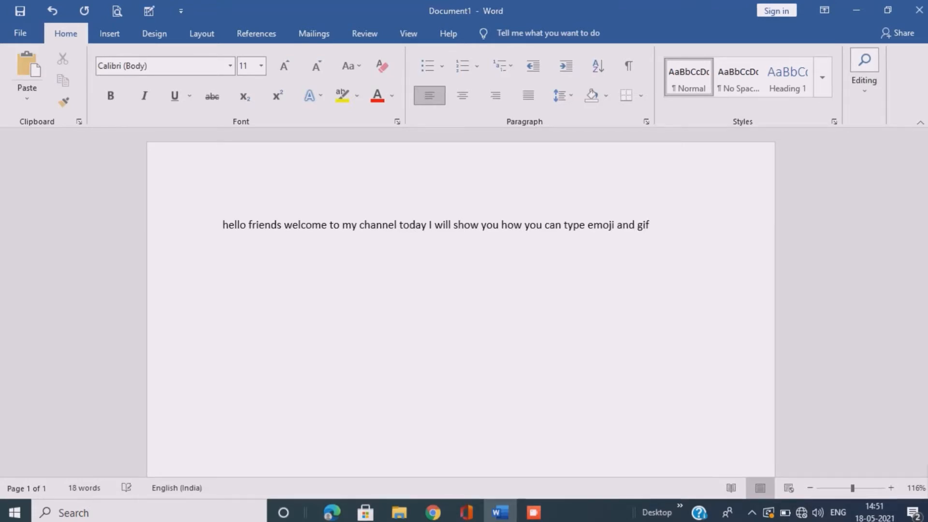
text( in )
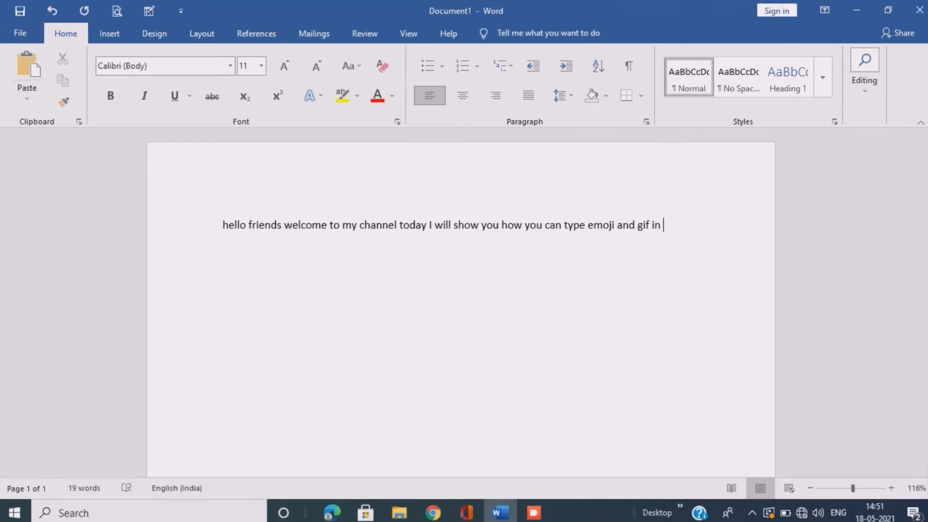
text(pc)
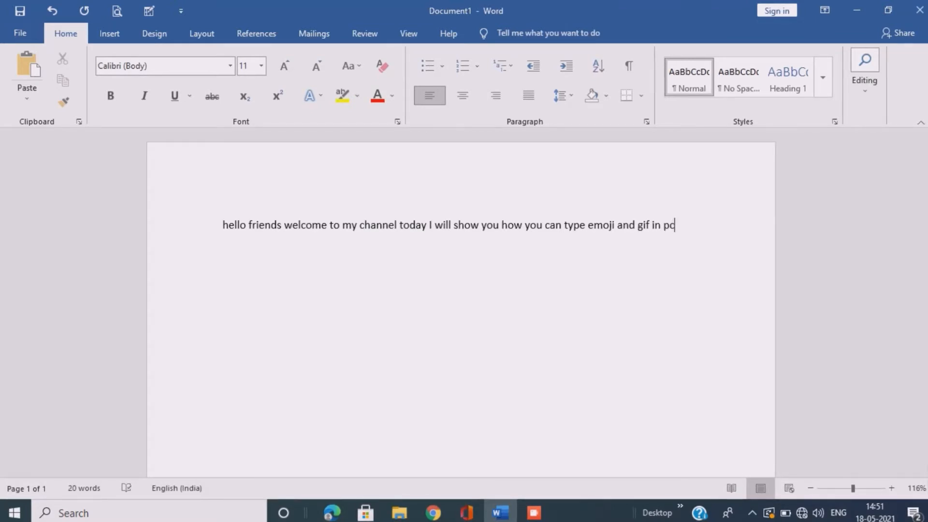
Start a new paragraph below the opening line and write "so lets start".
key(Return)
text(so)
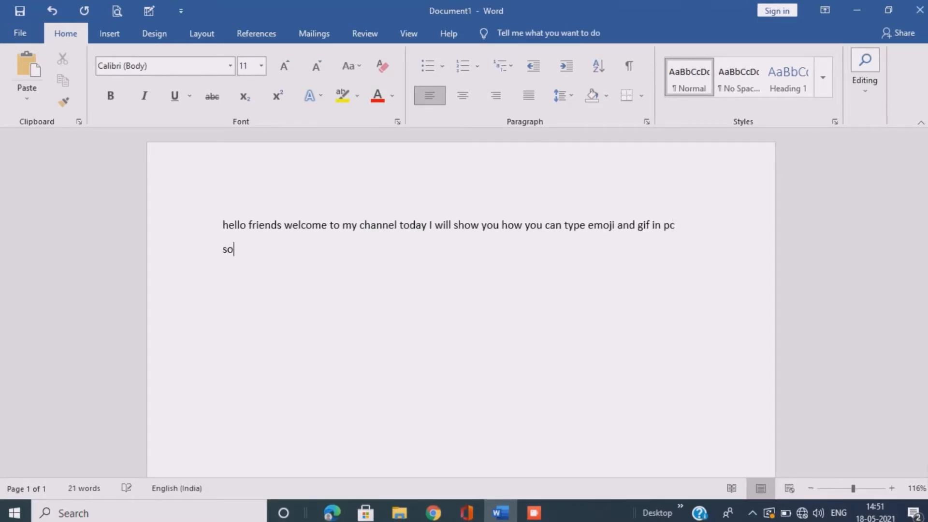
text( le)
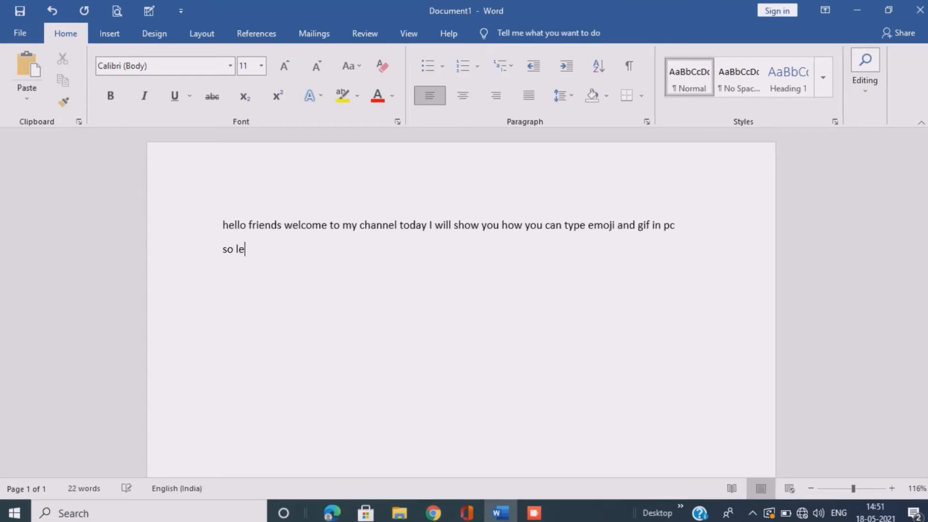
text(ts stat)
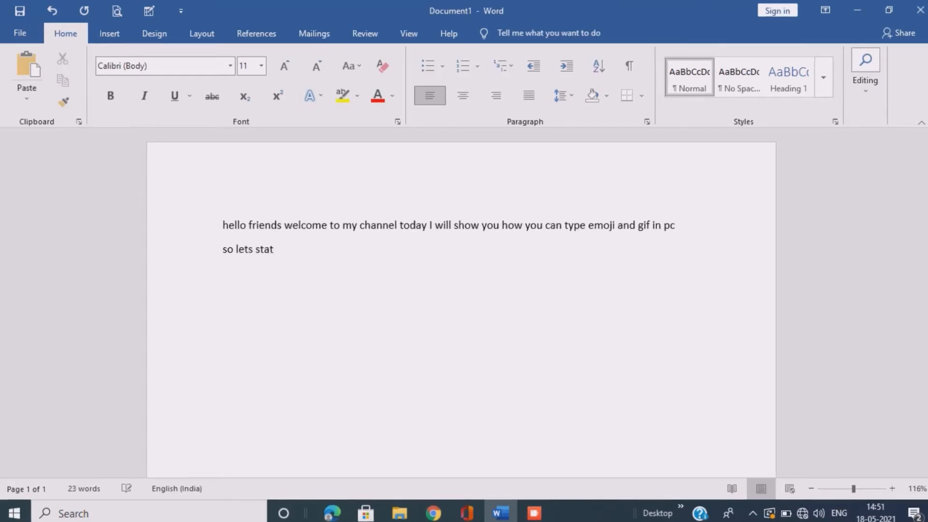
text(r)
key(BackSpace)
key(BackSpace)
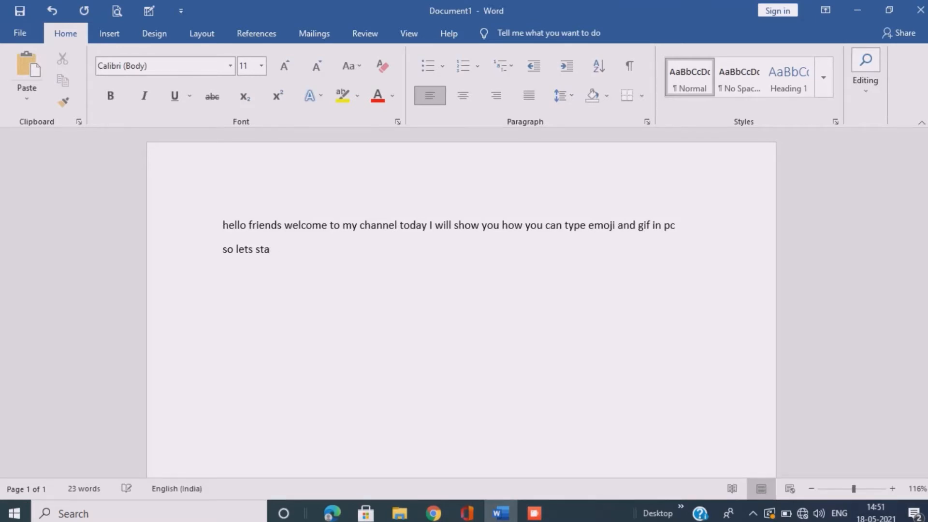
text(rt)
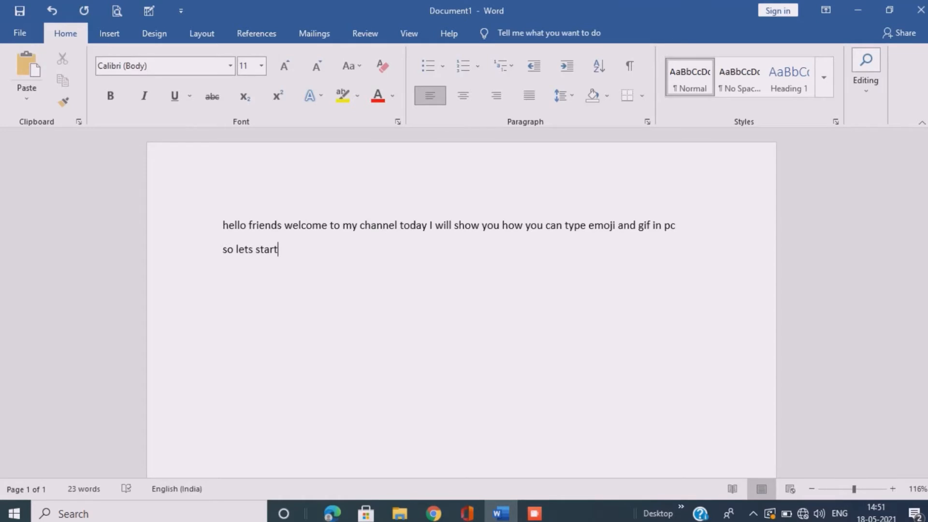
click(535, 513)
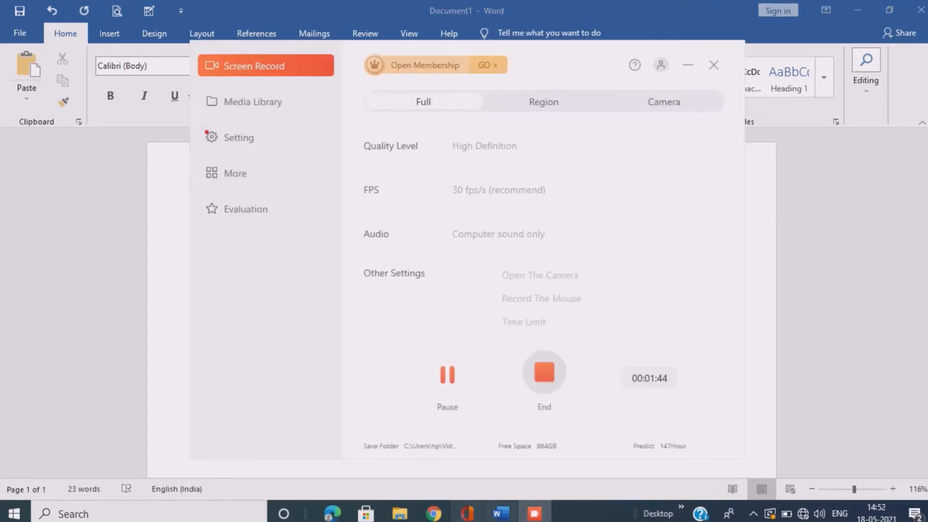
click(501, 513)
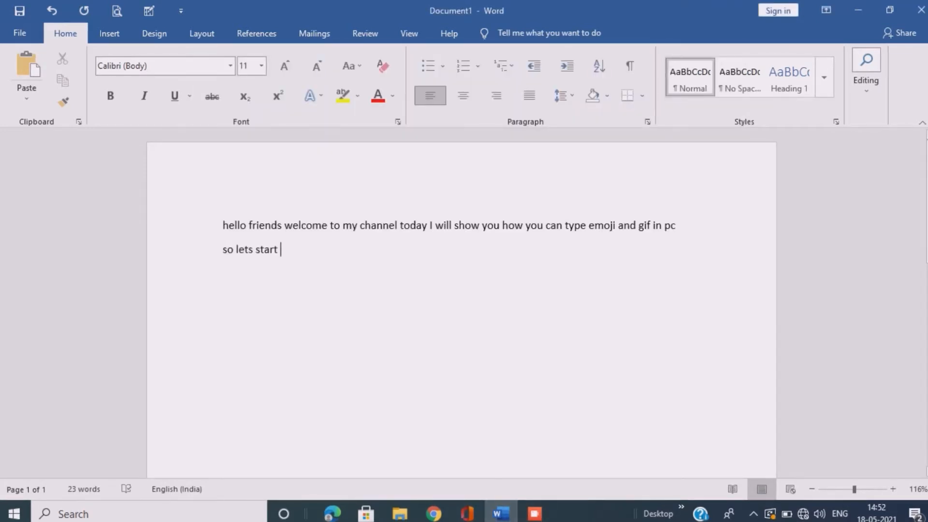
Continue the second line after "so lets start" with "first write click on taskbar and".
text(fir)
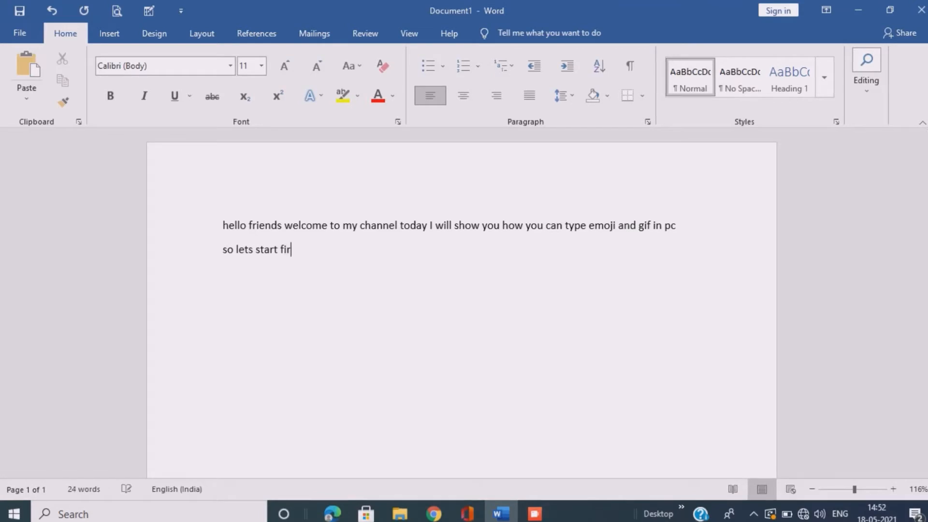
text(st)
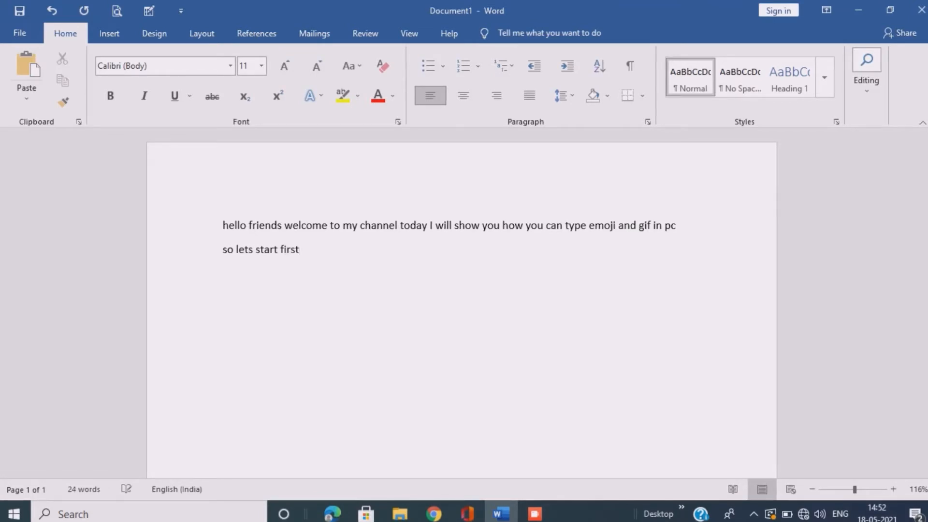
click(535, 514)
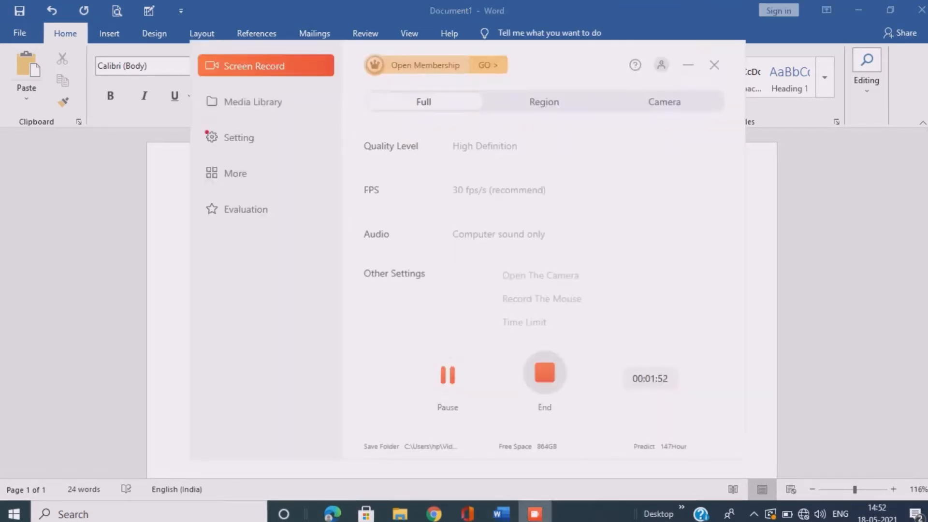
click(501, 513)
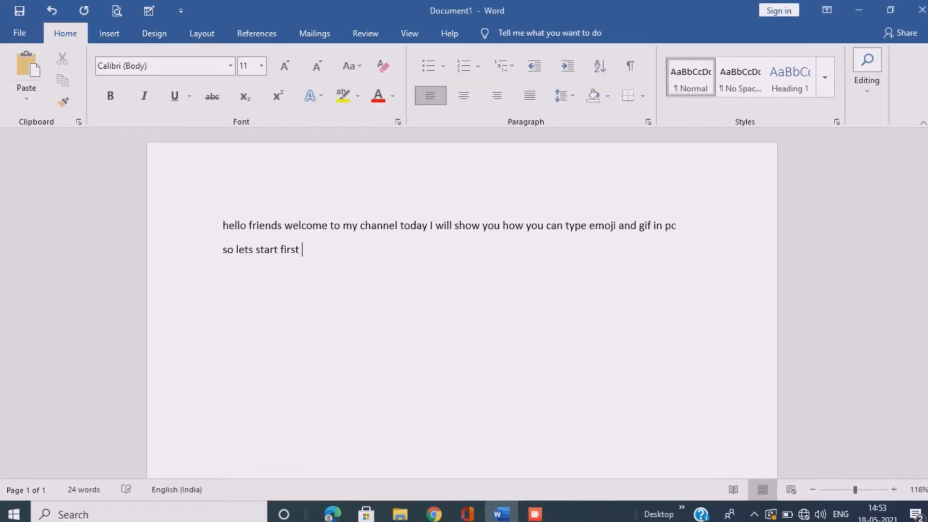
text(wr)
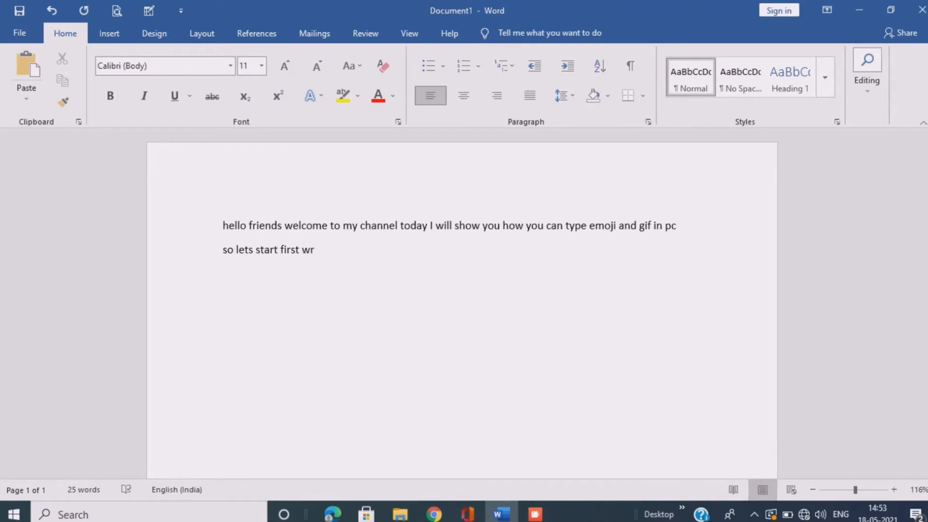
text(ite)
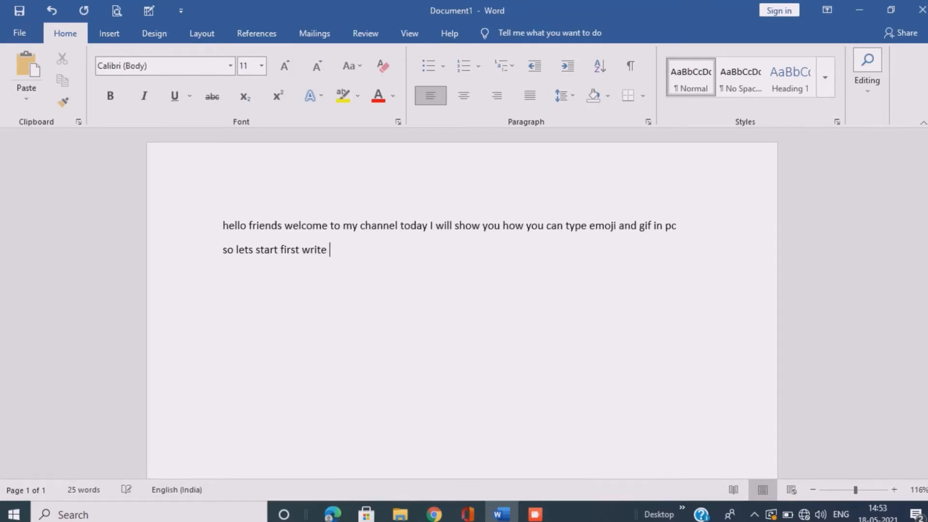
text( click)
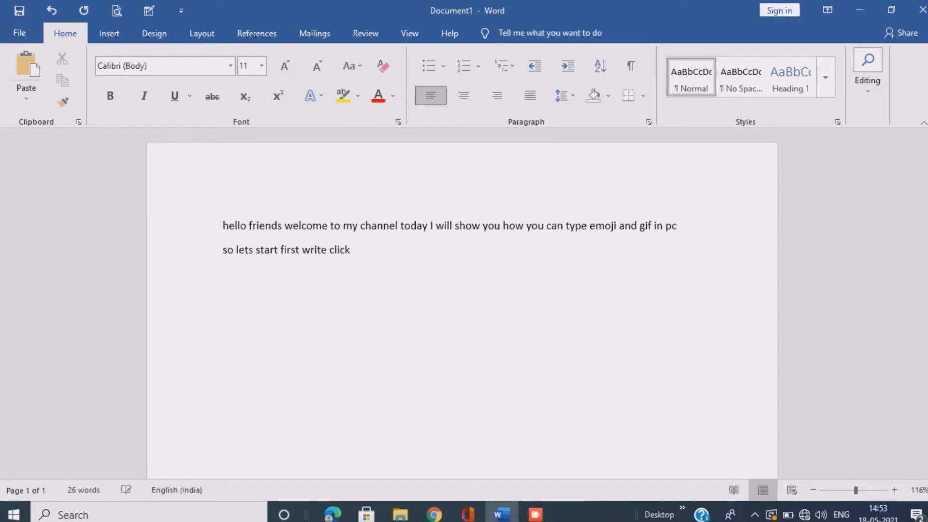
text( on)
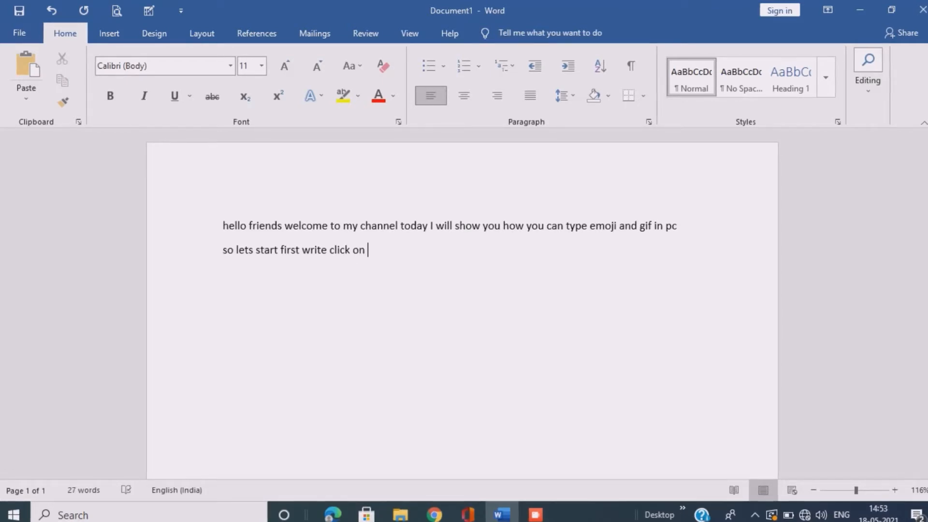
text( taks)
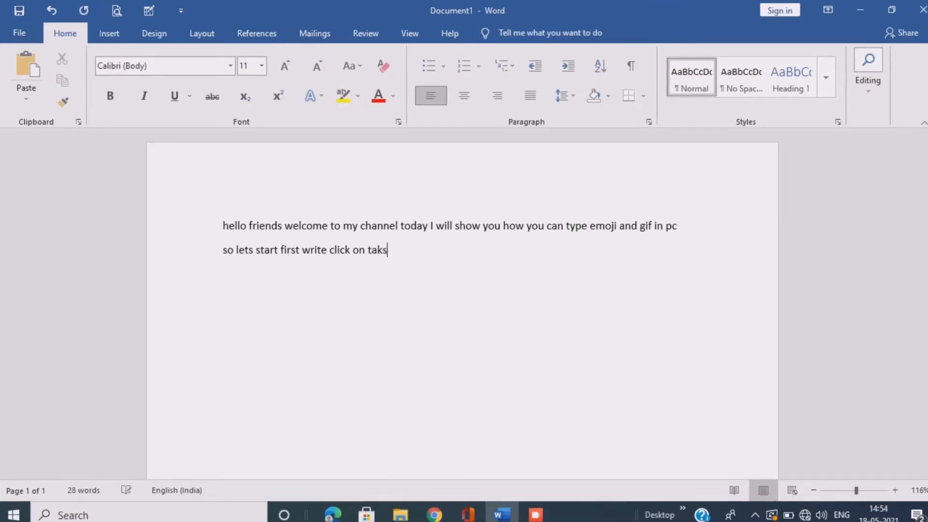
text(bar an)
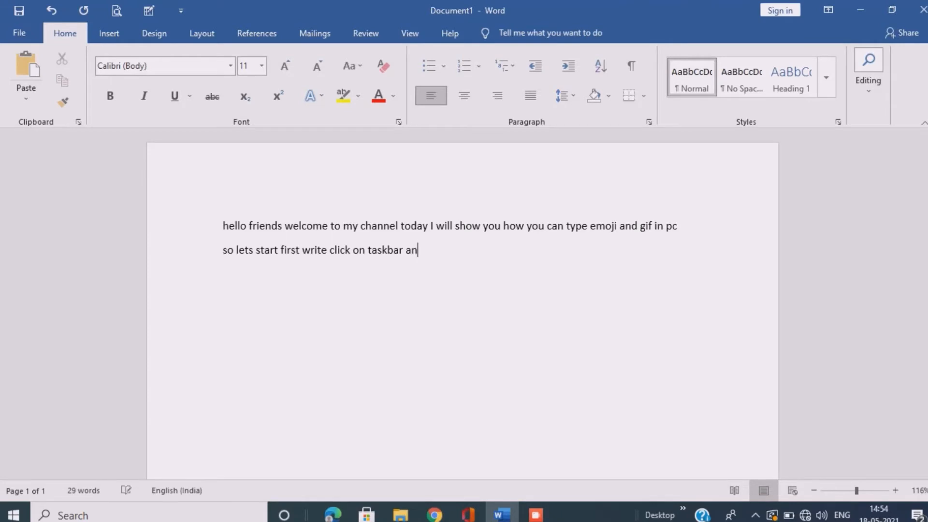
text(d)
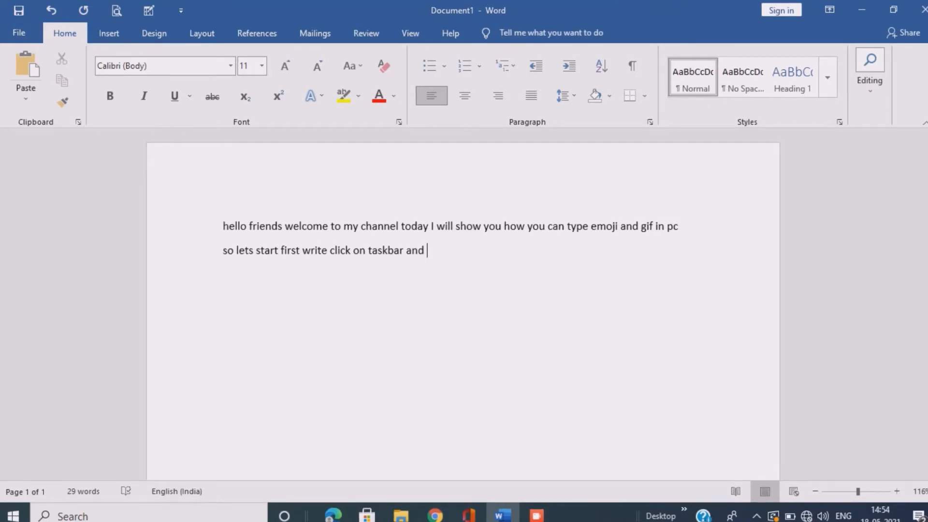
Extend the second line after "taskbar and" with "click on touch keyboard button".
click(536, 516)
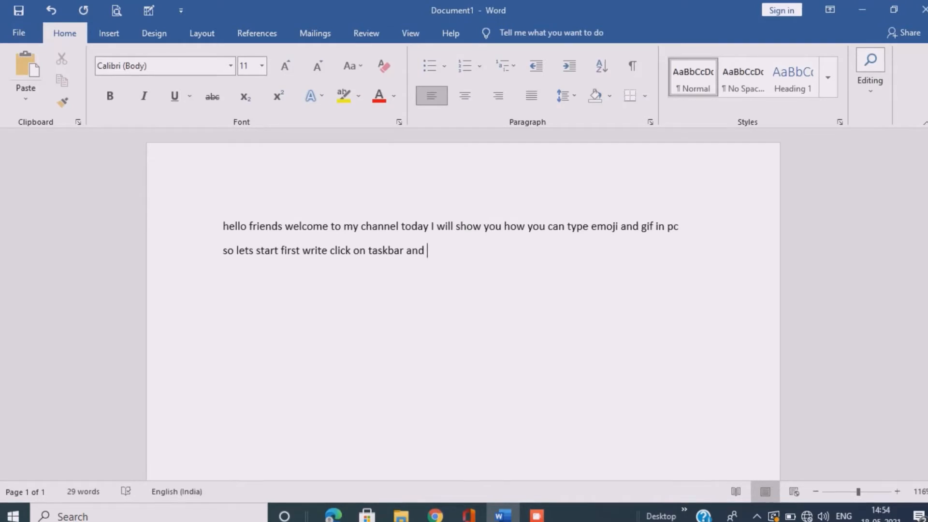
text(v)
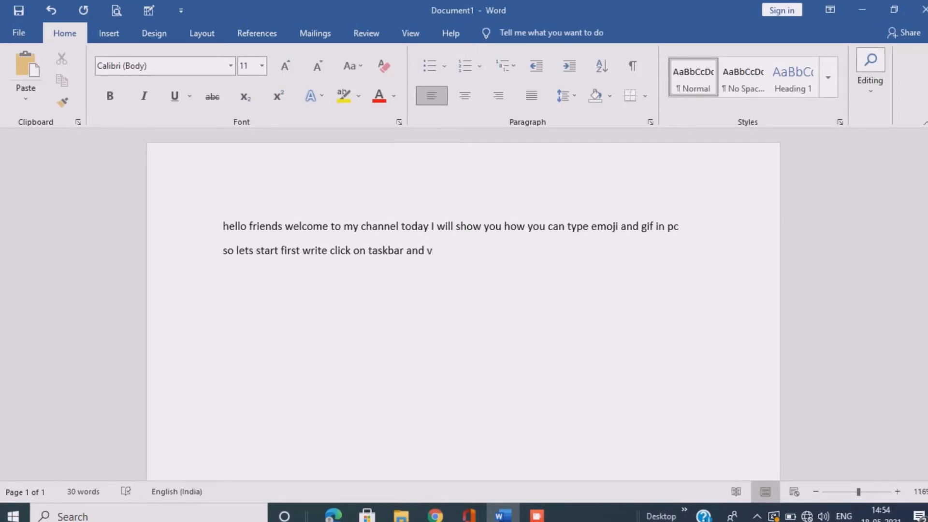
key(BackSpace)
text(click )
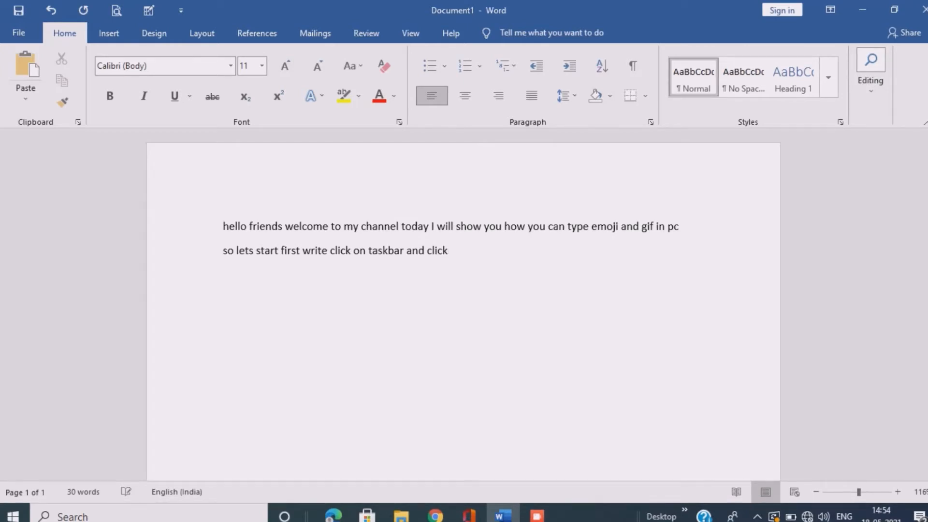
text(on)
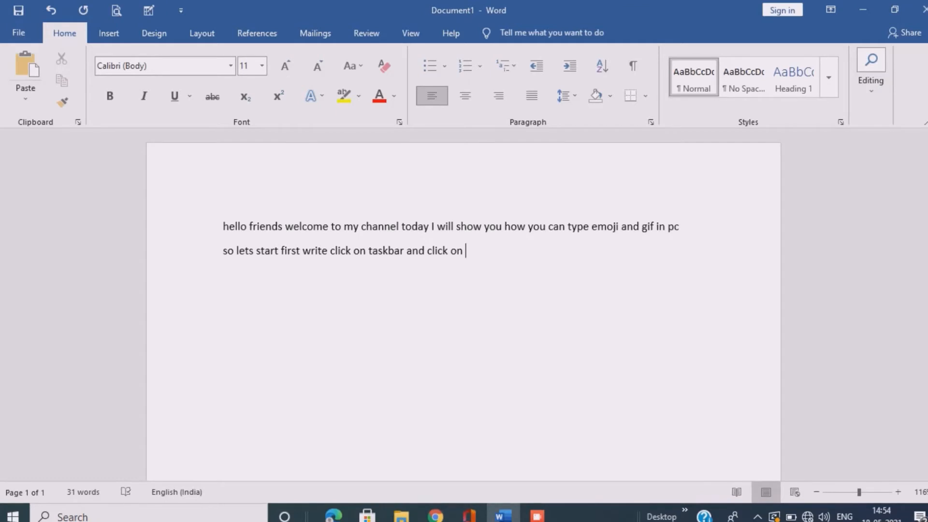
text( touch)
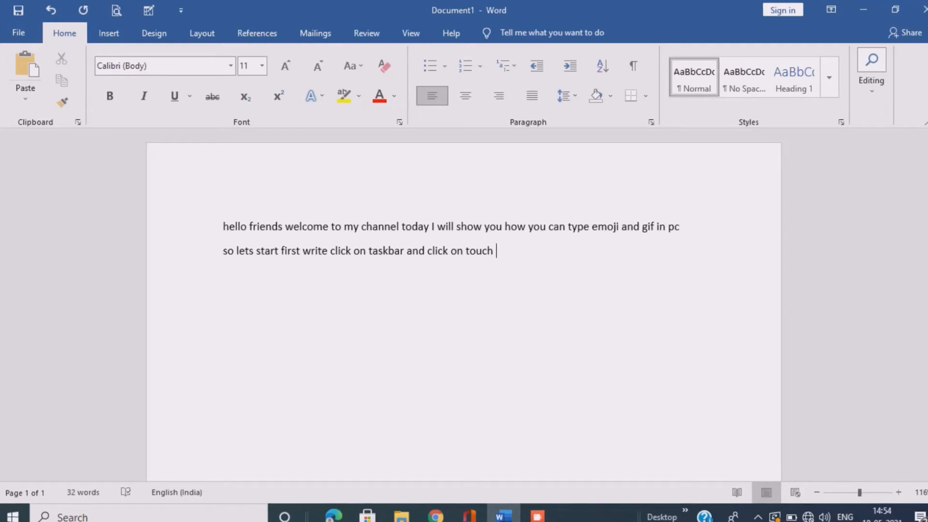
text( keyb)
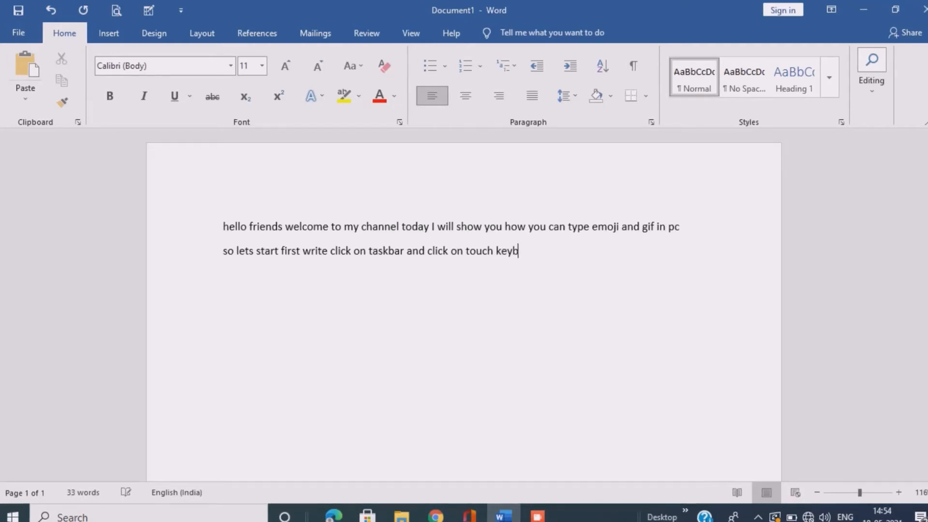
text(oard )
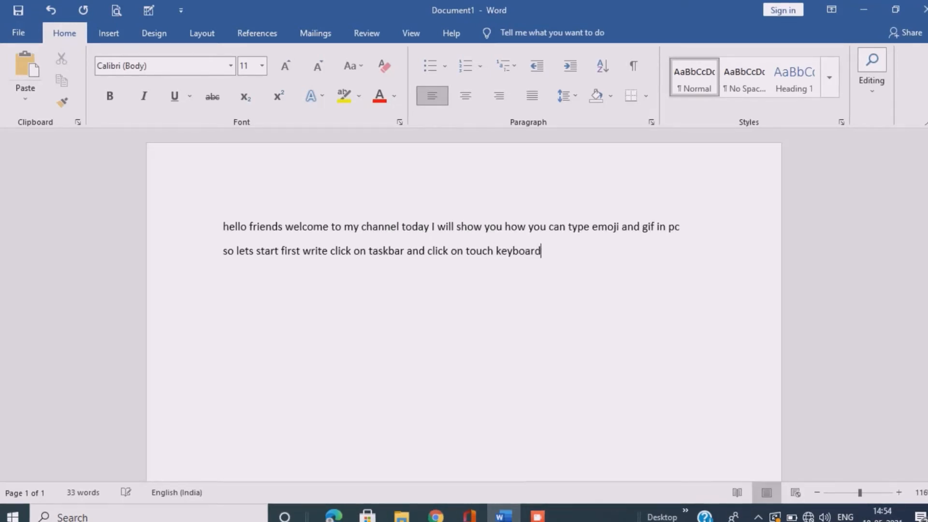
text(b)
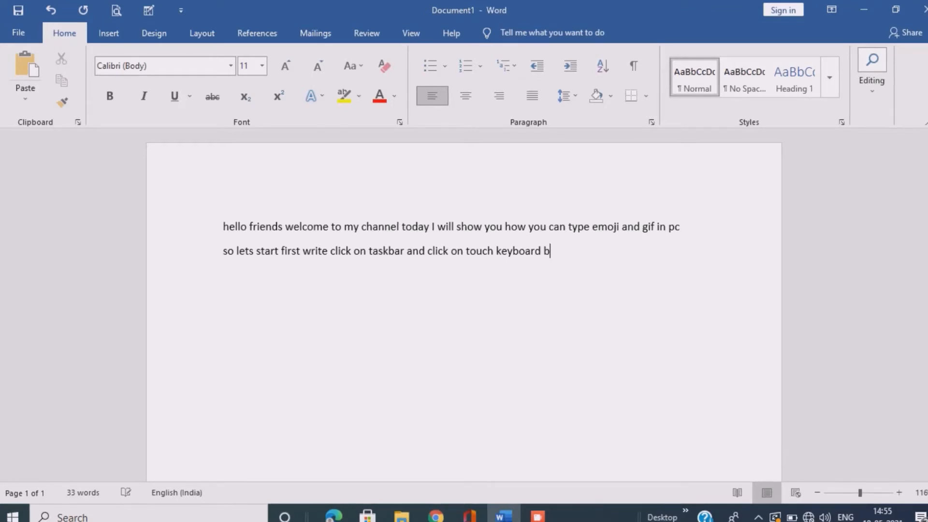
text(utton)
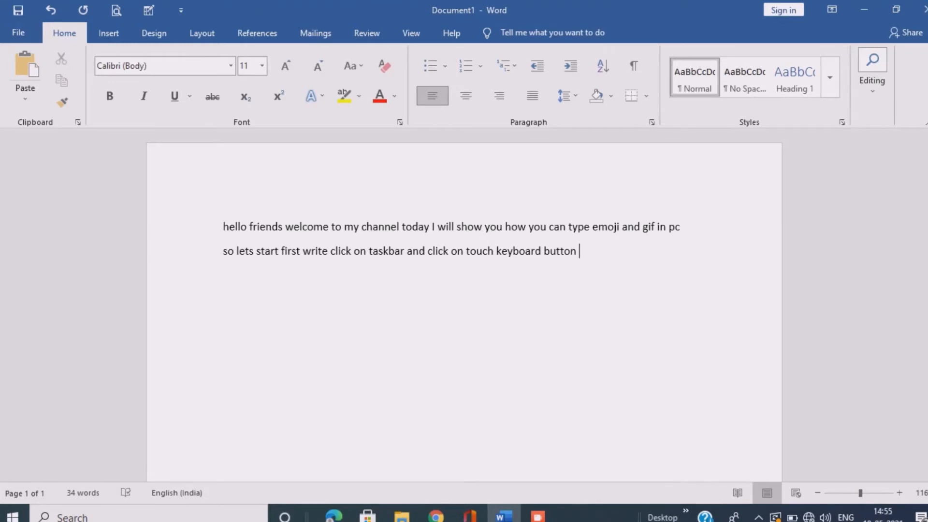
Continue the sentence after "touch keyboard button" with "and then from where we connect".
text( and t)
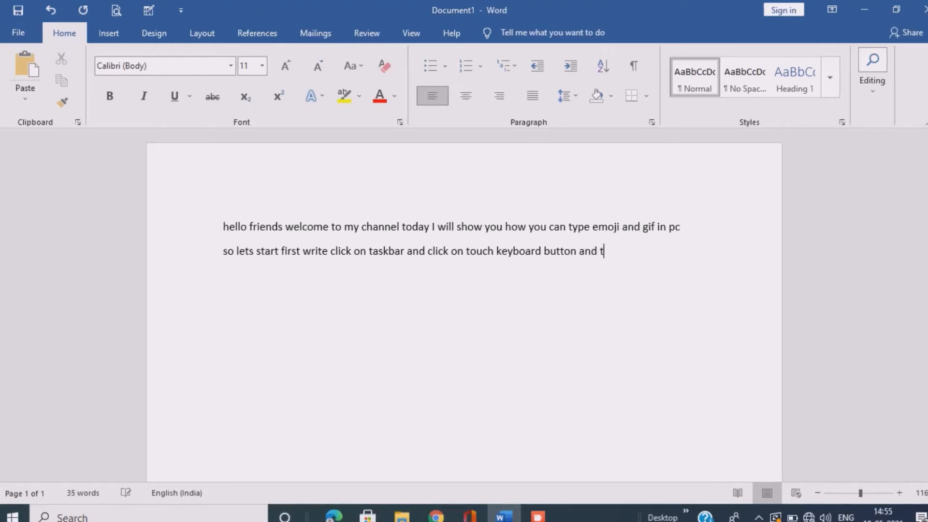
text(hen)
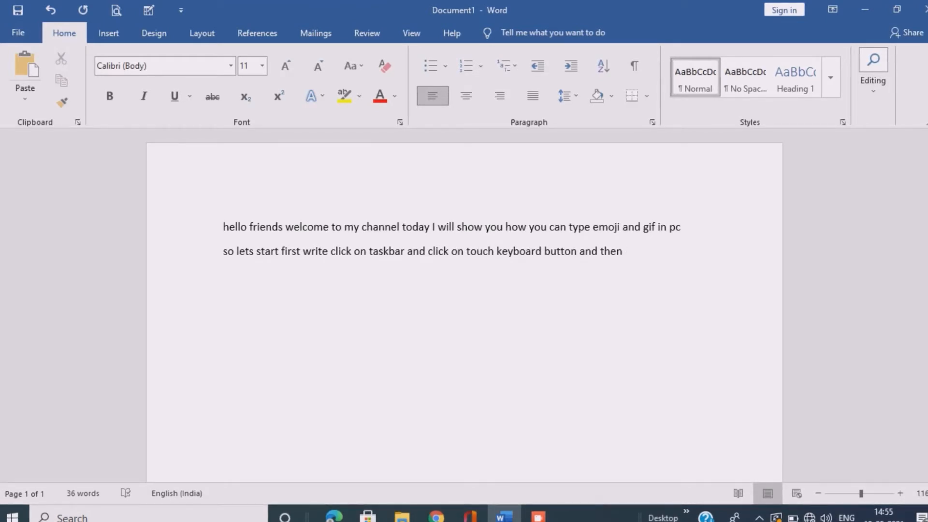
text(from )
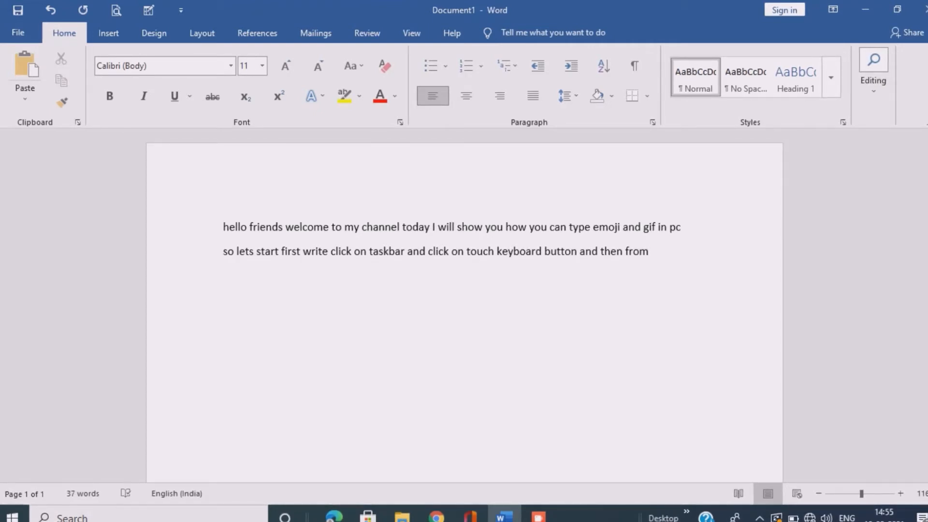
text(whe)
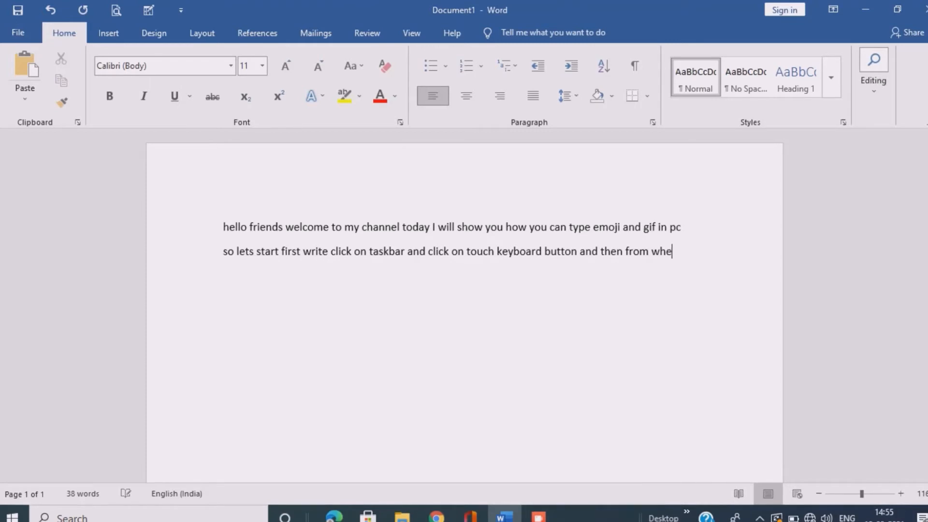
text(re we conne)
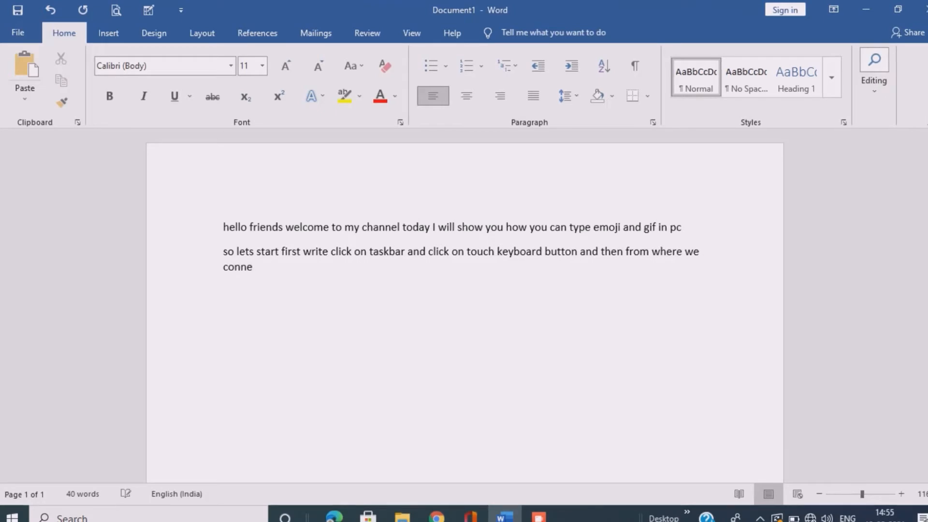
text(ct)
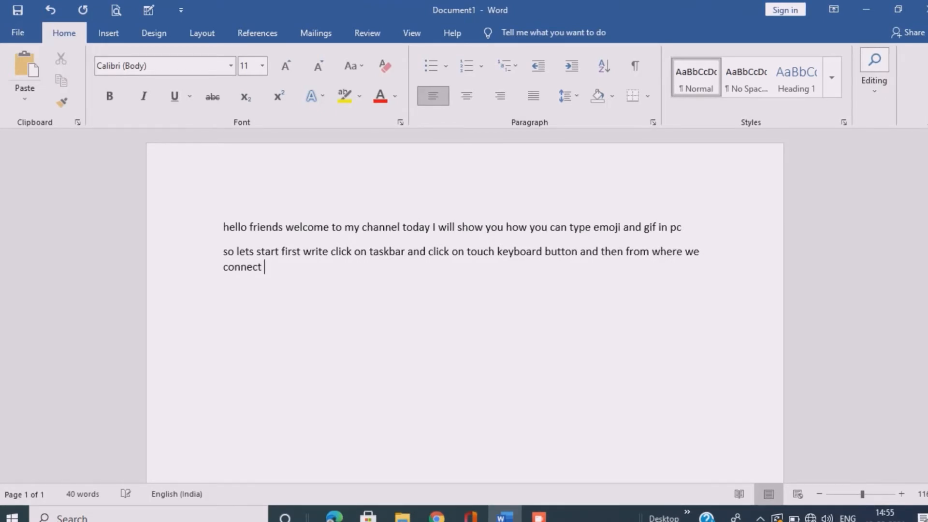
Add "our internet connection" after "from where we connect" in the second paragraph.
text(ou)
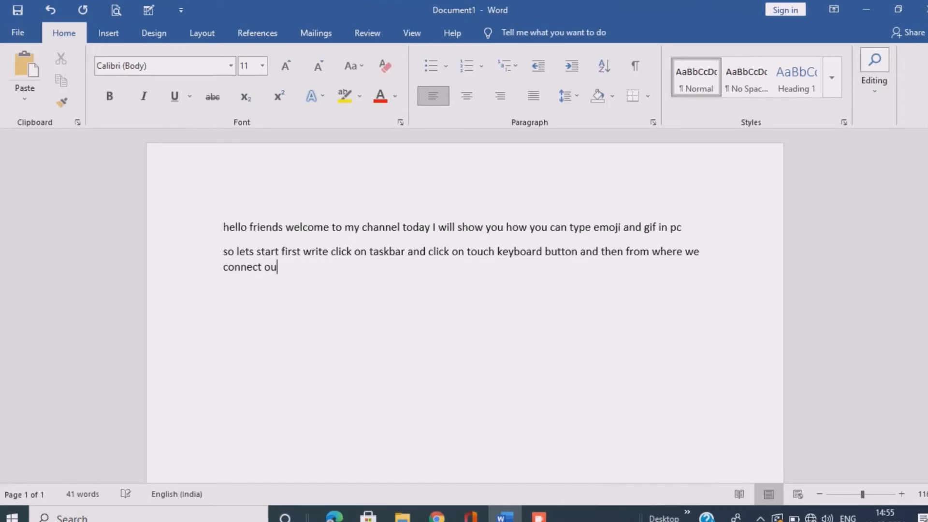
text(r i)
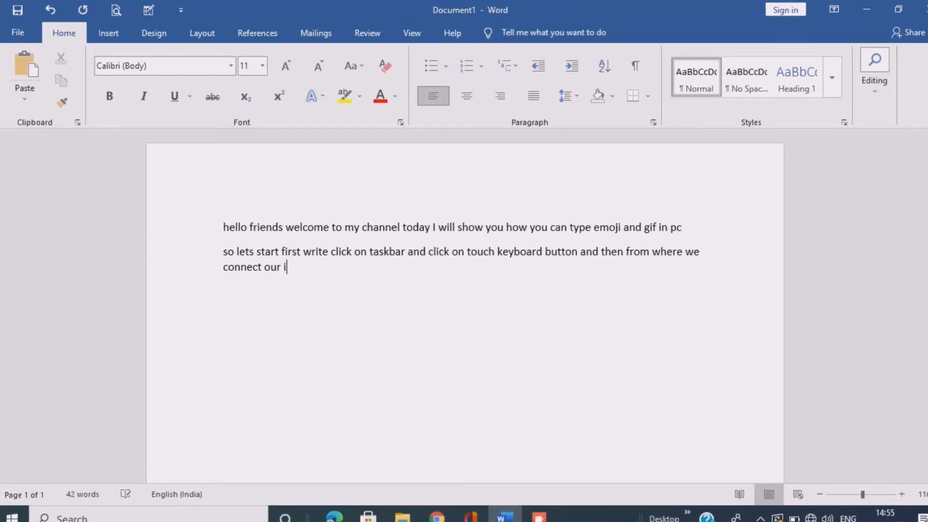
text(ntern)
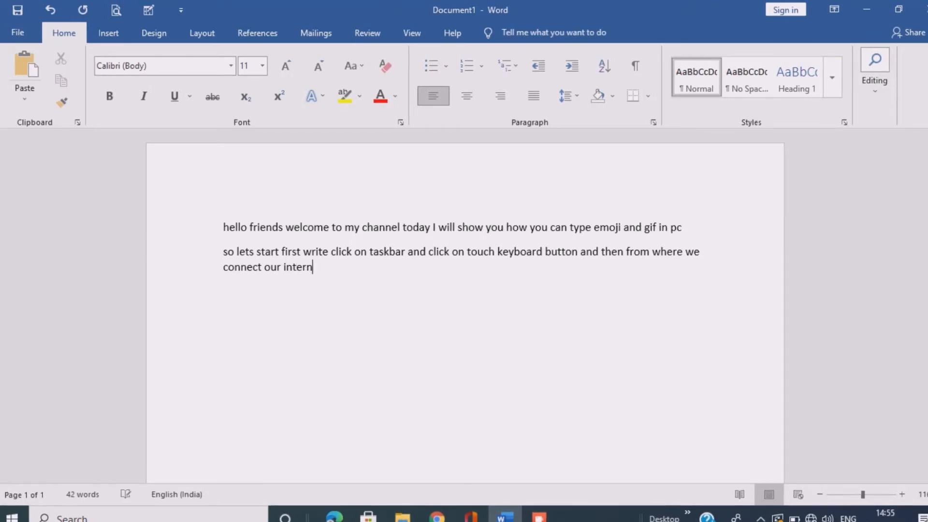
text(et)
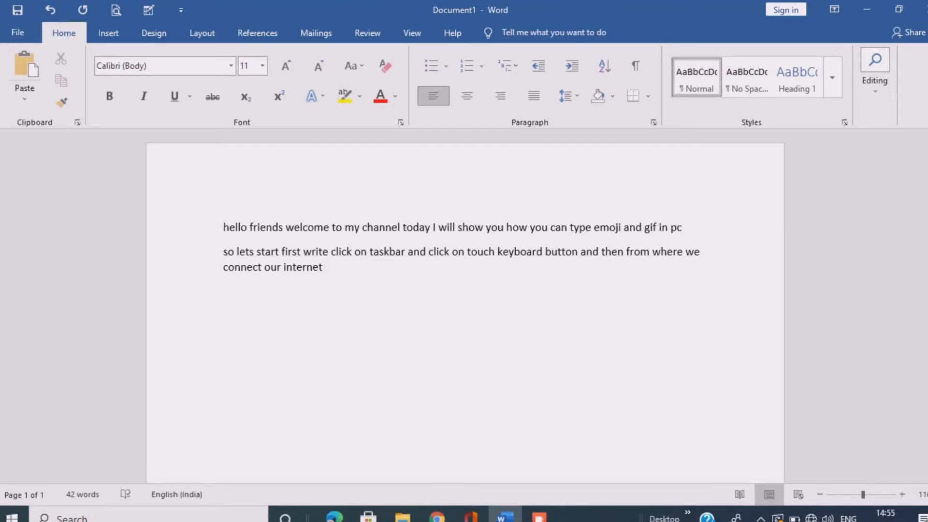
text( conn)
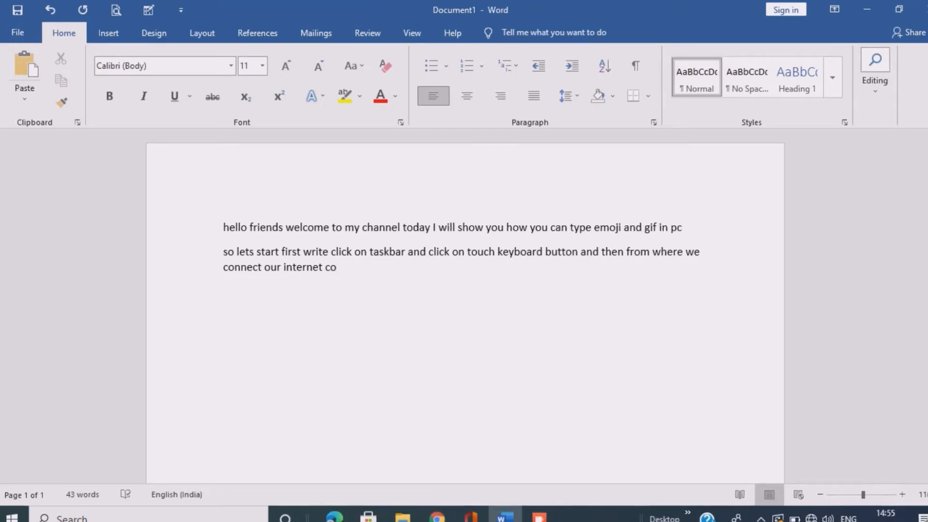
text(ect)
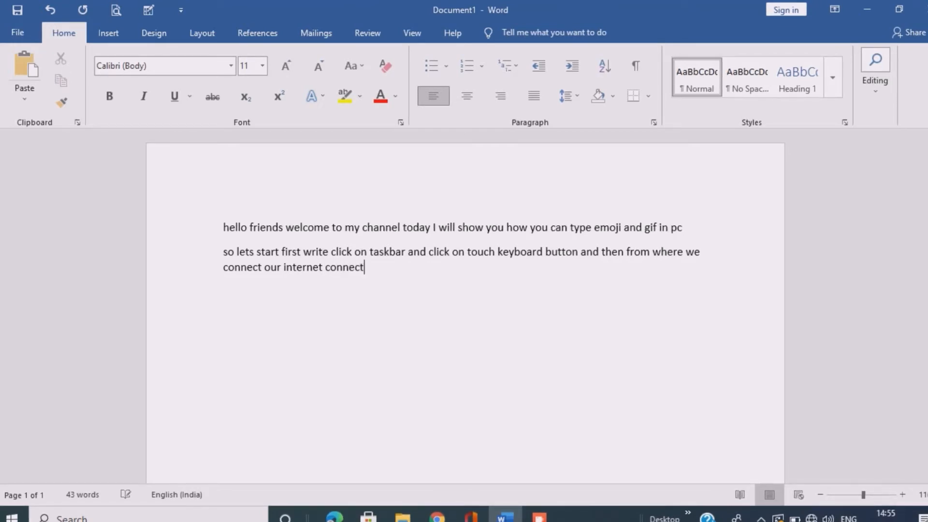
text(ion)
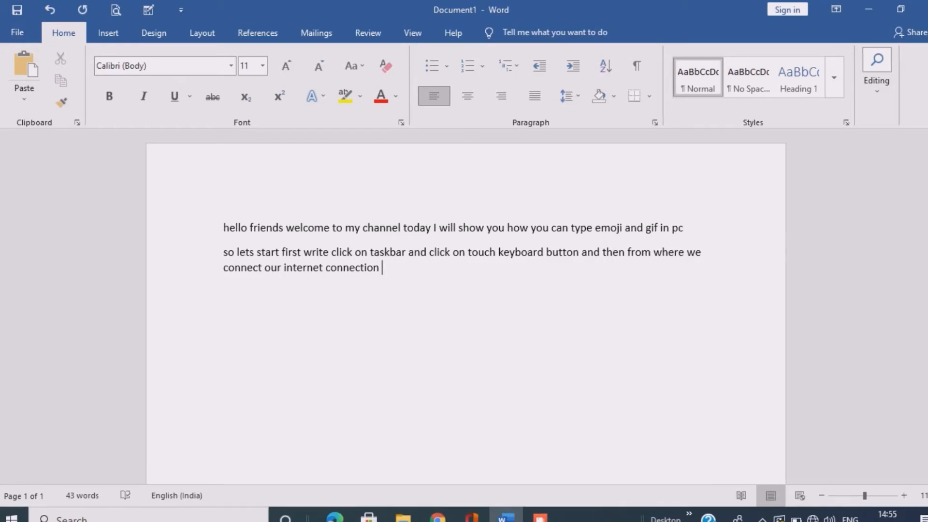
text(rig)
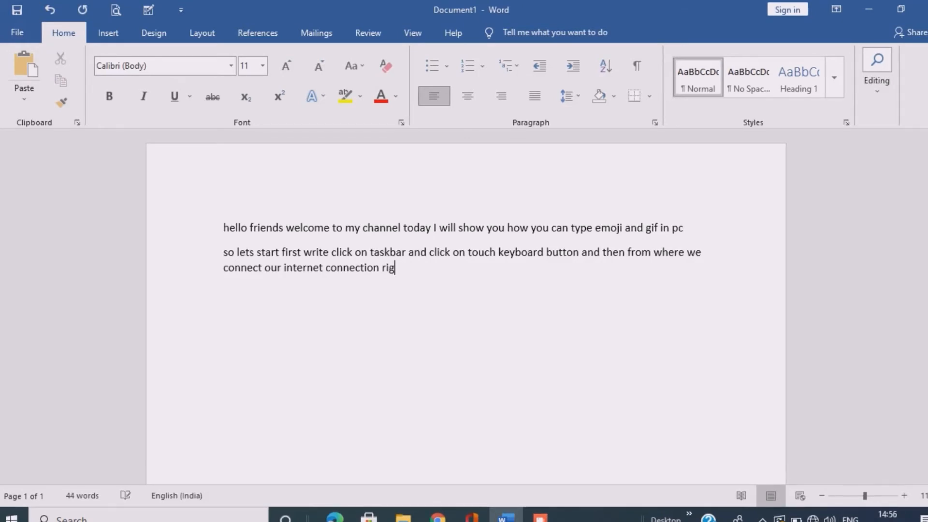
text(h)
key(BackSpace)
key(BackSpace)
key(BackSpace)
key(BackSpace)
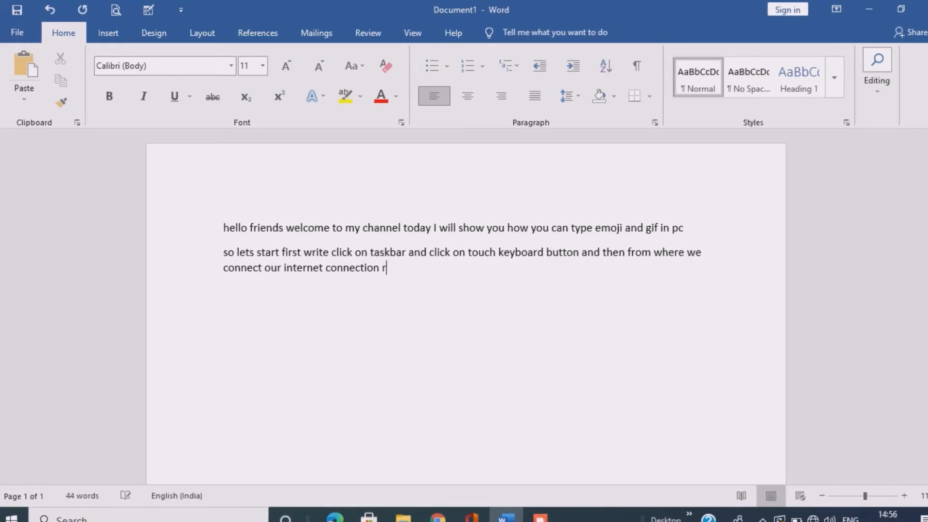
Continue the second paragraph after "our internet connection" with "towards the right hand side".
text(tow)
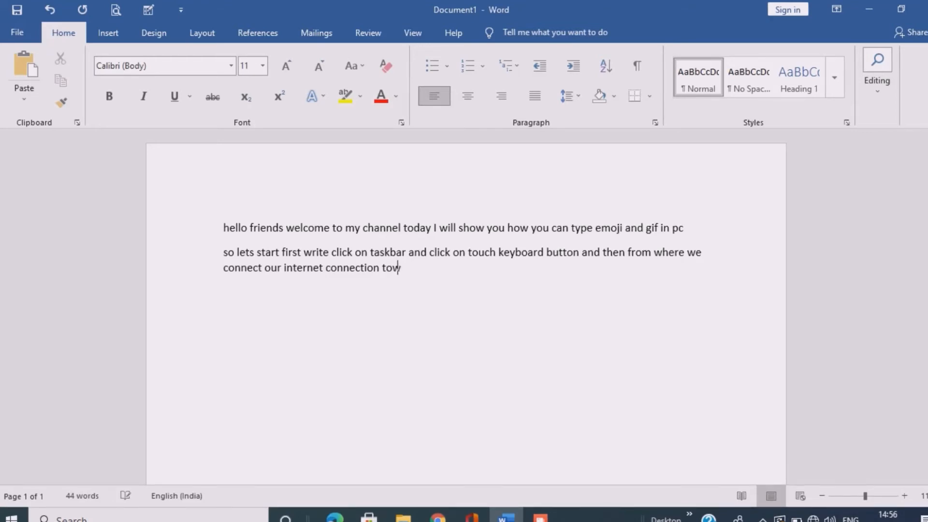
text(ar)
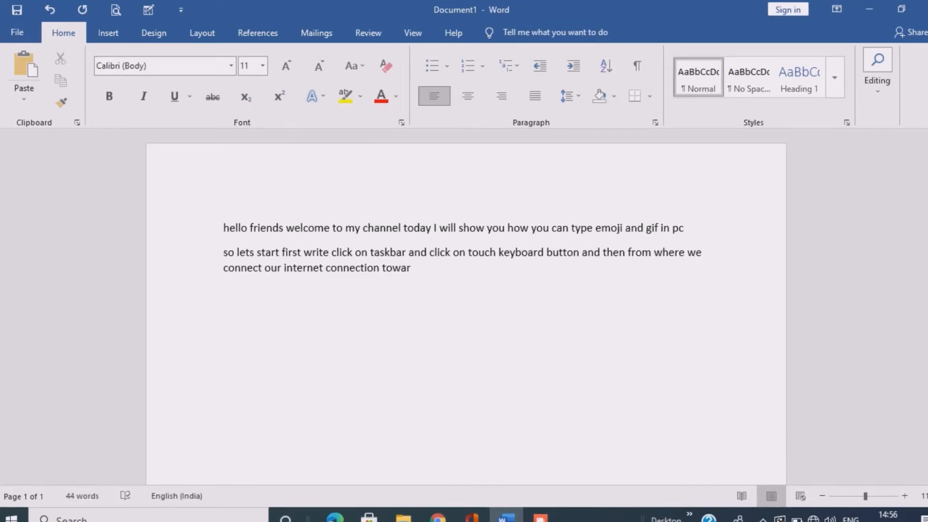
text(ds)
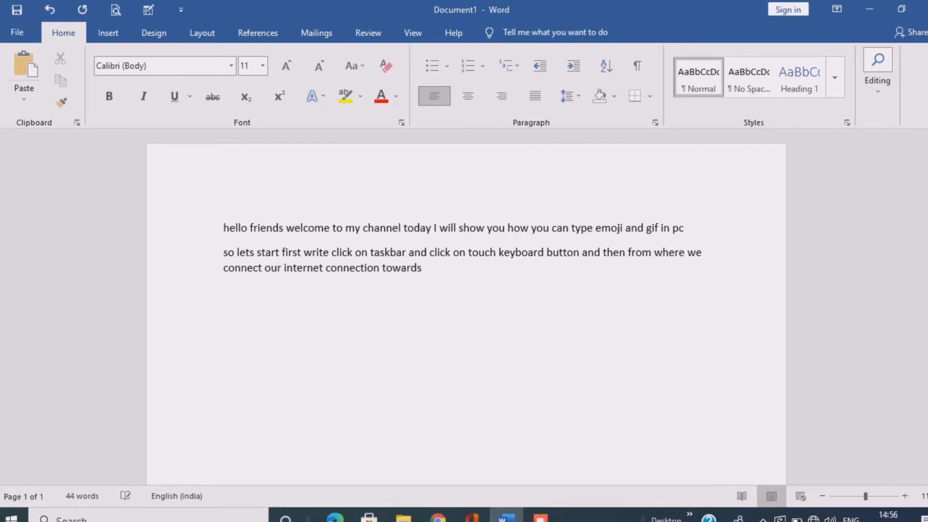
text( th)
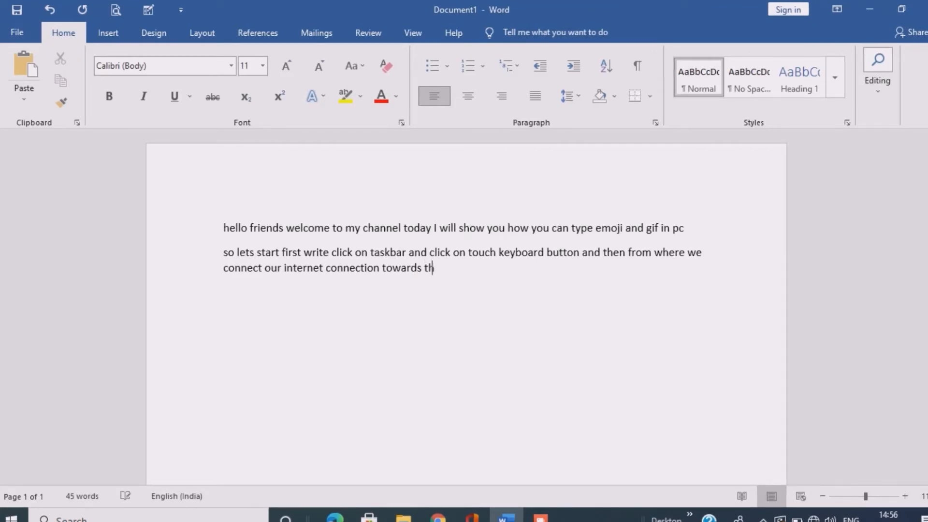
text(e ri)
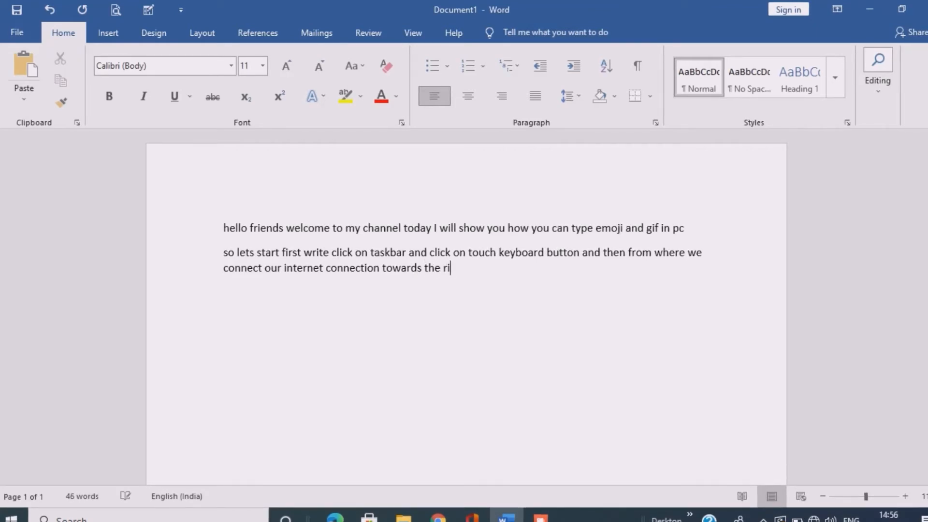
text(ght )
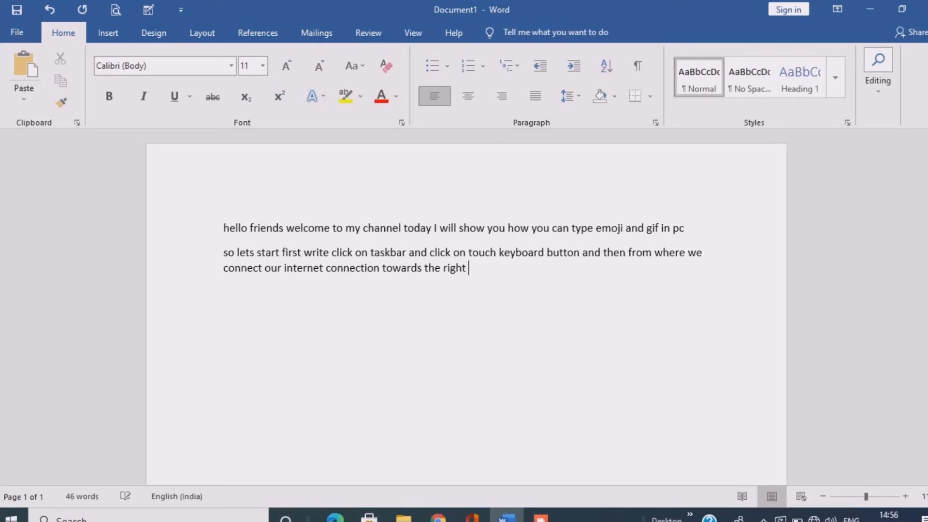
text(han)
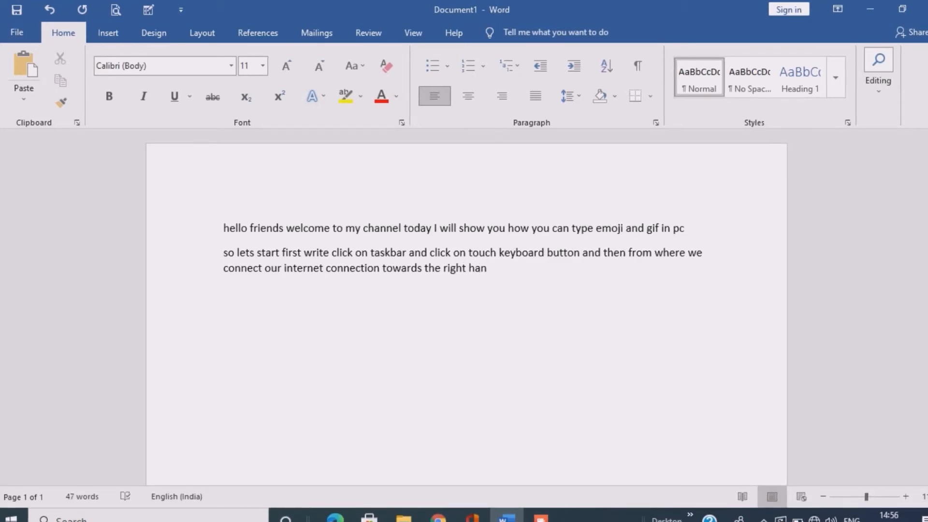
text(d s)
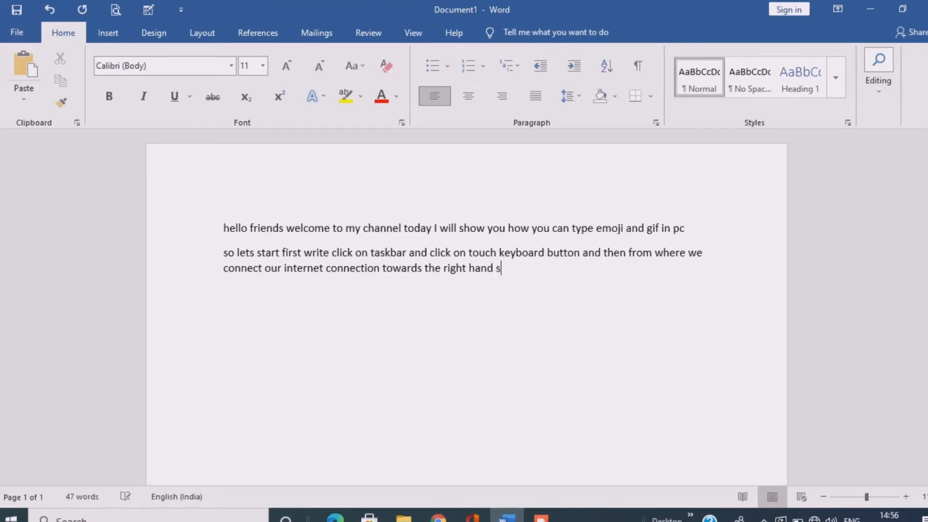
text(ide)
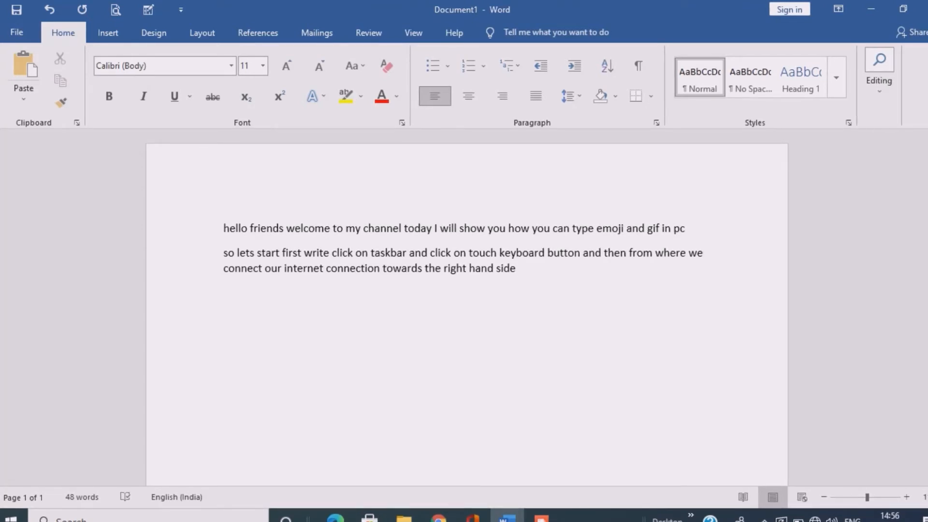
Add "one keyboard is there" after "towards the right hand side" in the second paragraph.
text(one)
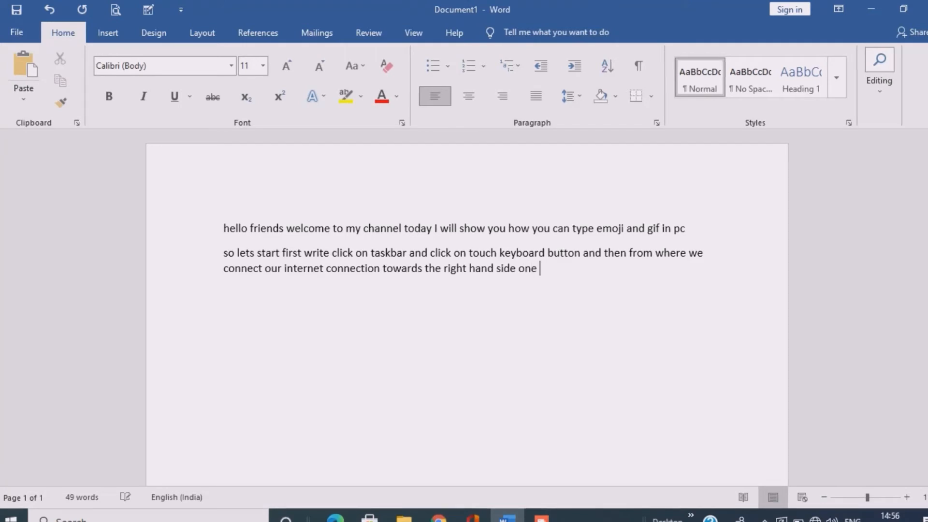
text( keyb)
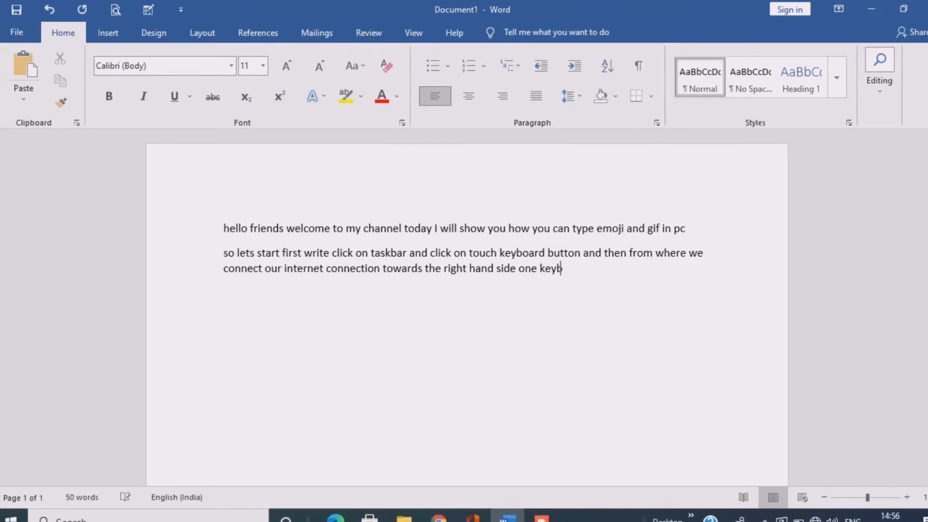
text(oard )
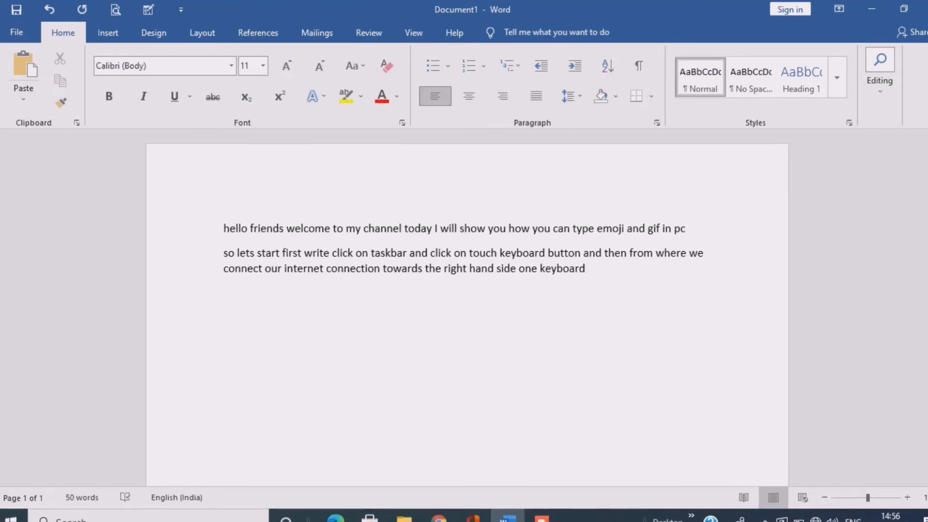
text(is)
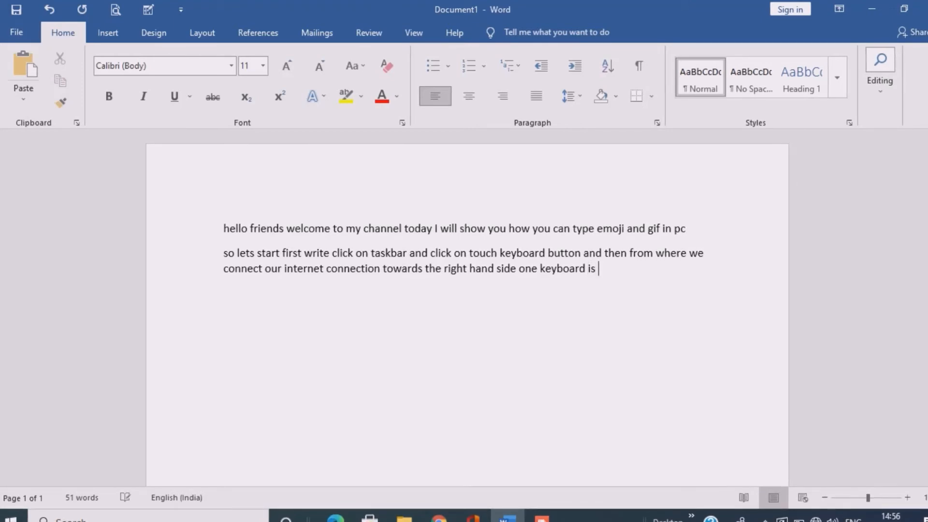
text( there)
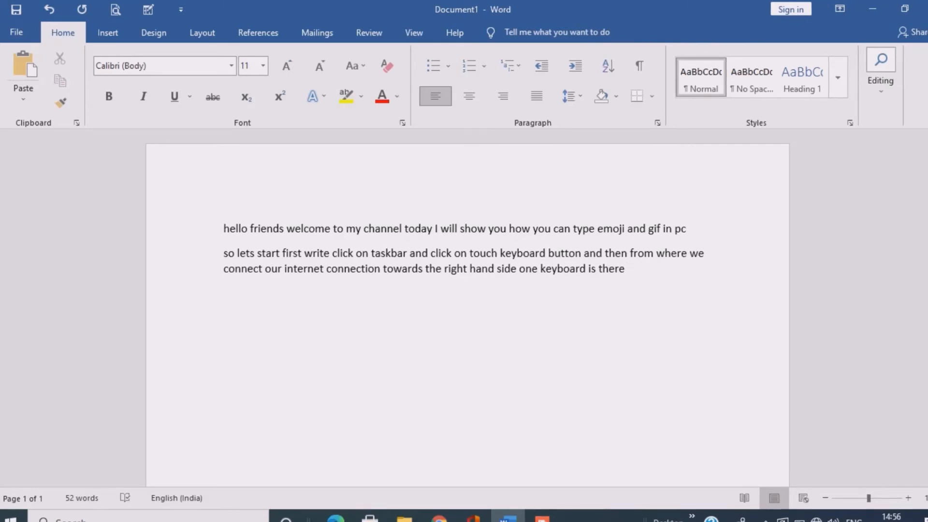
Extend the second paragraph after "one keyboard is there" with "click on it".
text( cli)
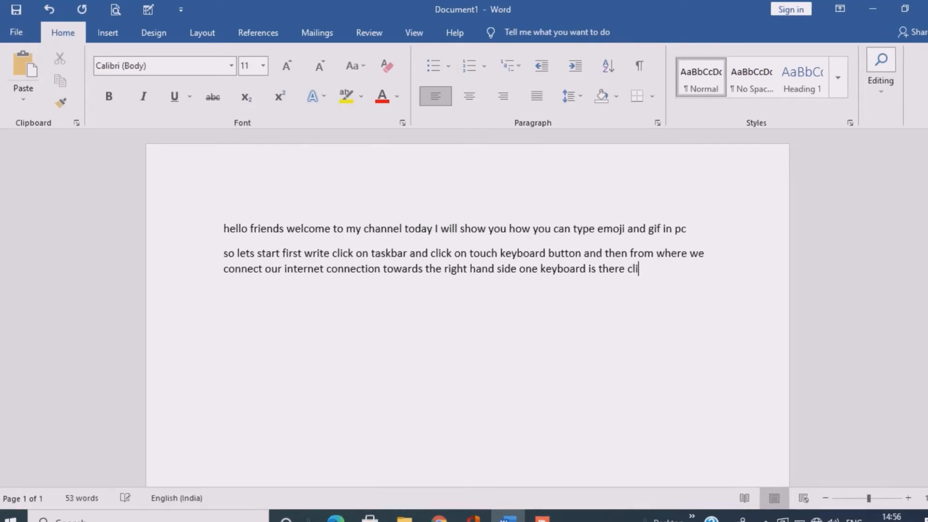
text(ck om)
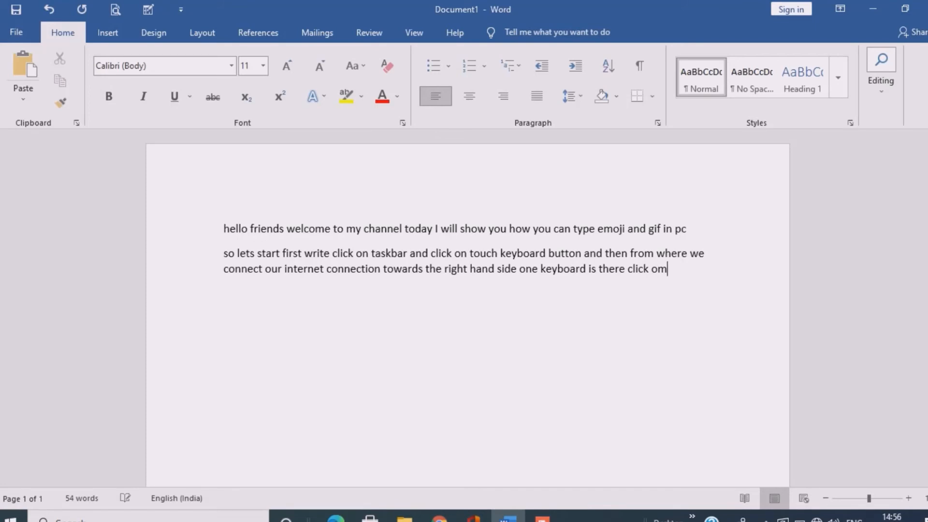
key(BackSpace)
text(n)
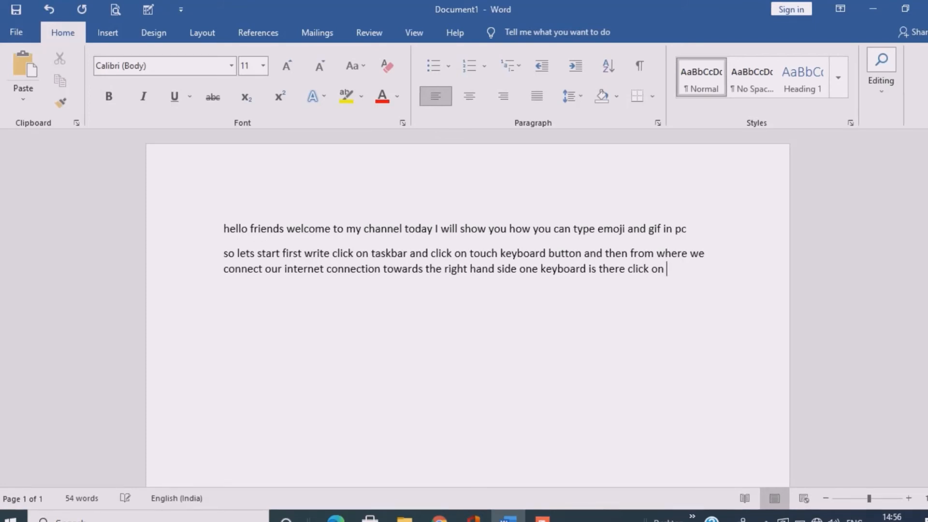
text( it )
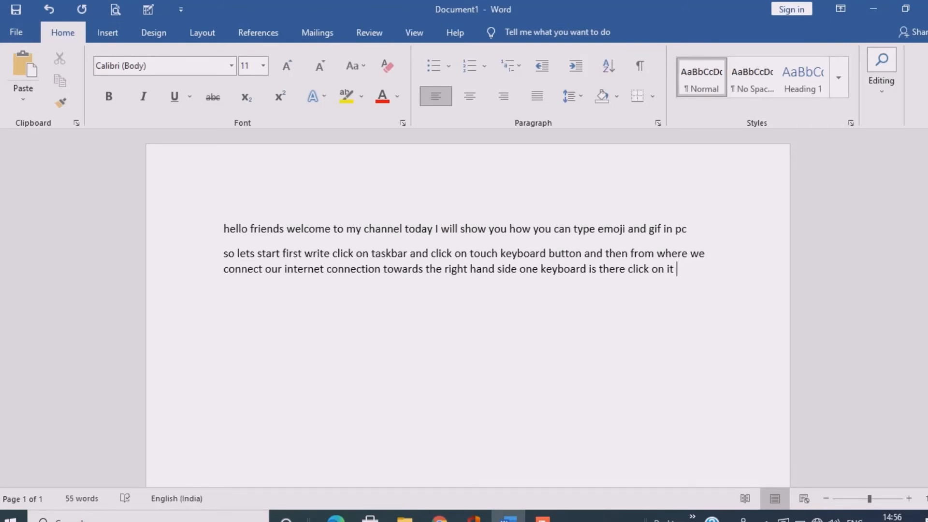
Continue the sentence after "keyboard is there click on it" with "and over there smile face is there".
text(and )
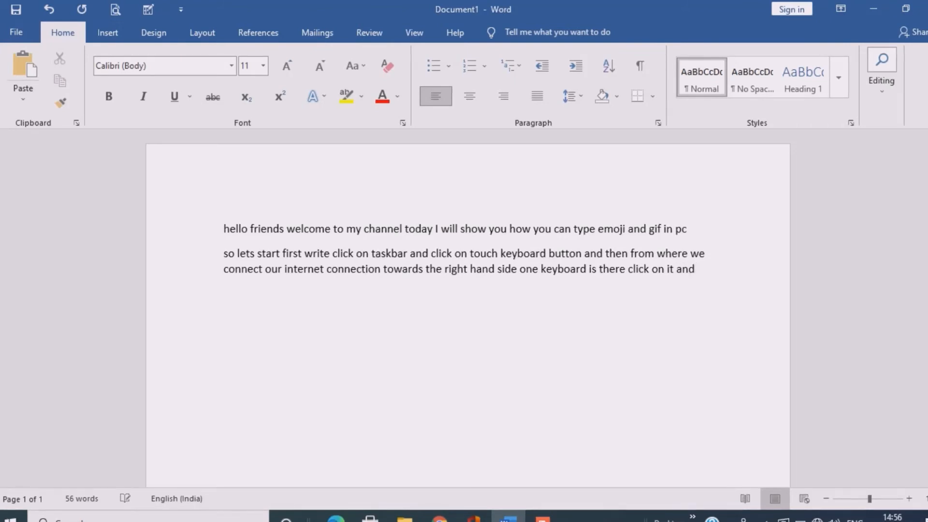
text(ov)
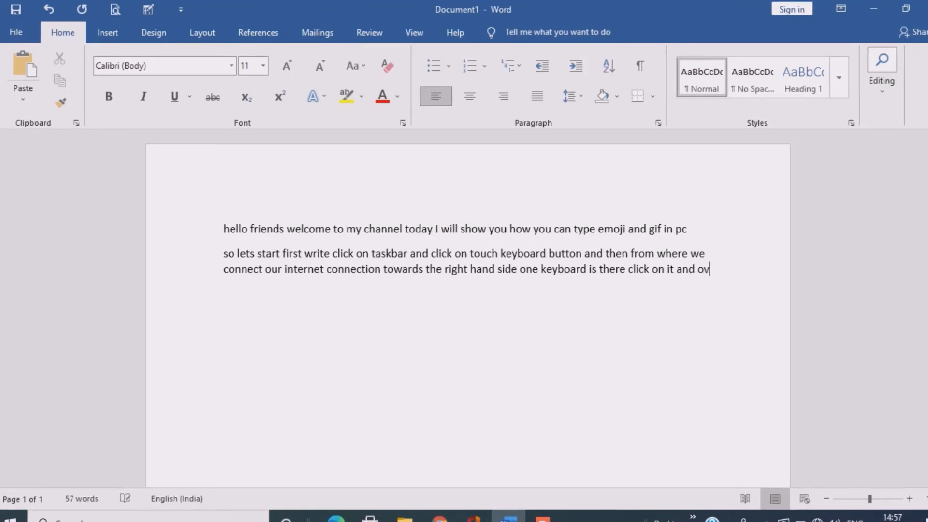
text(er there)
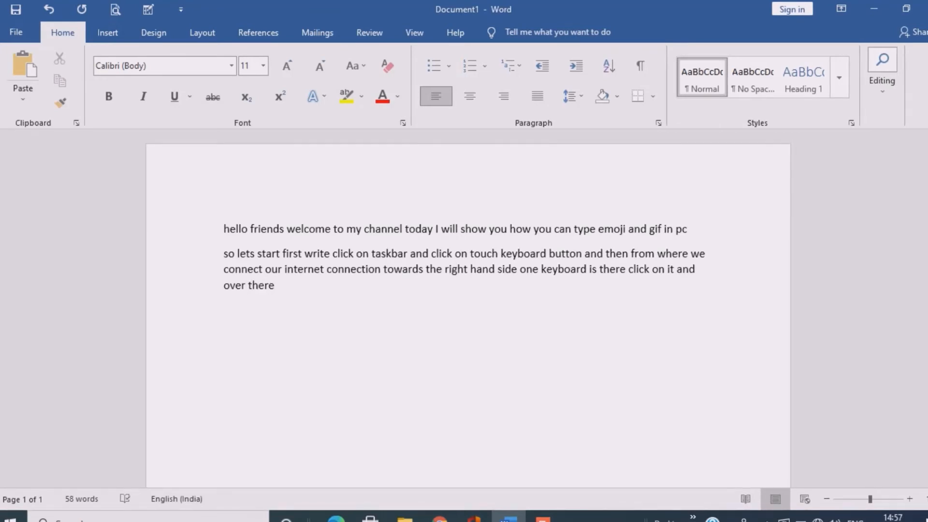
text( sm)
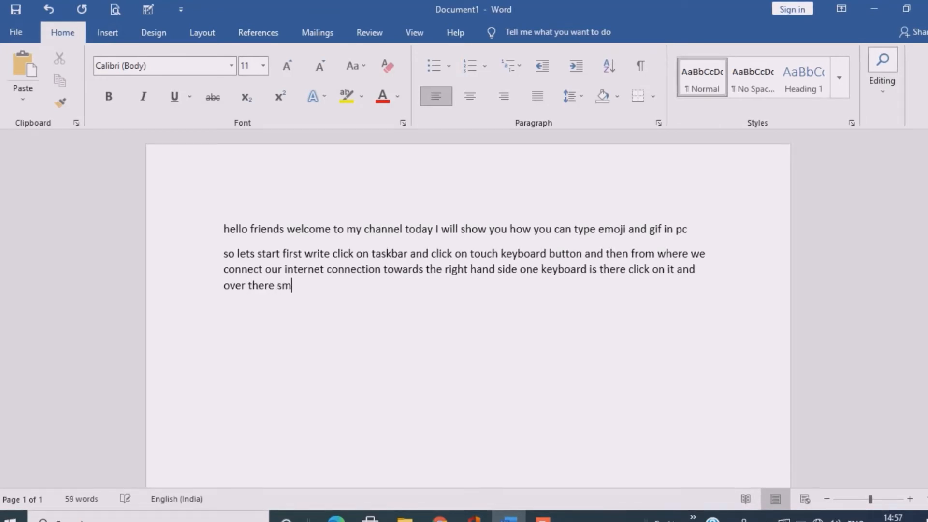
text(ile)
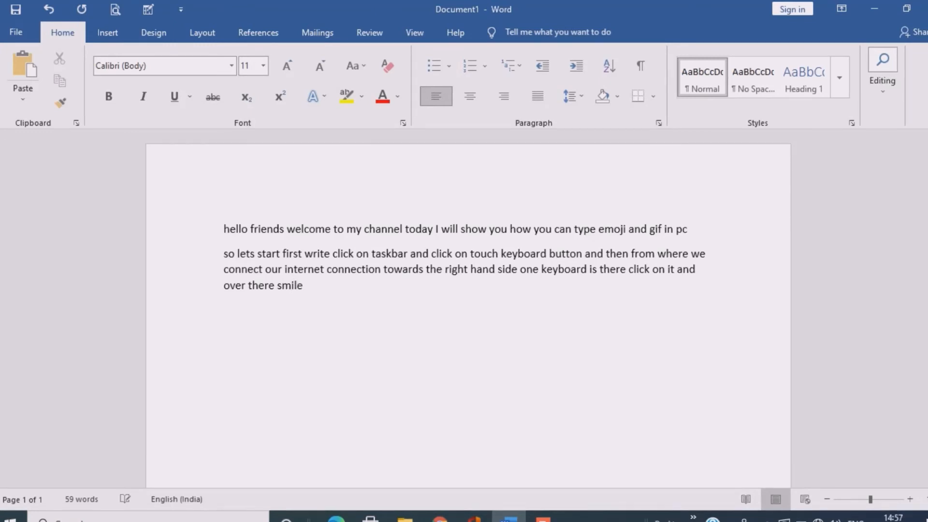
text( face)
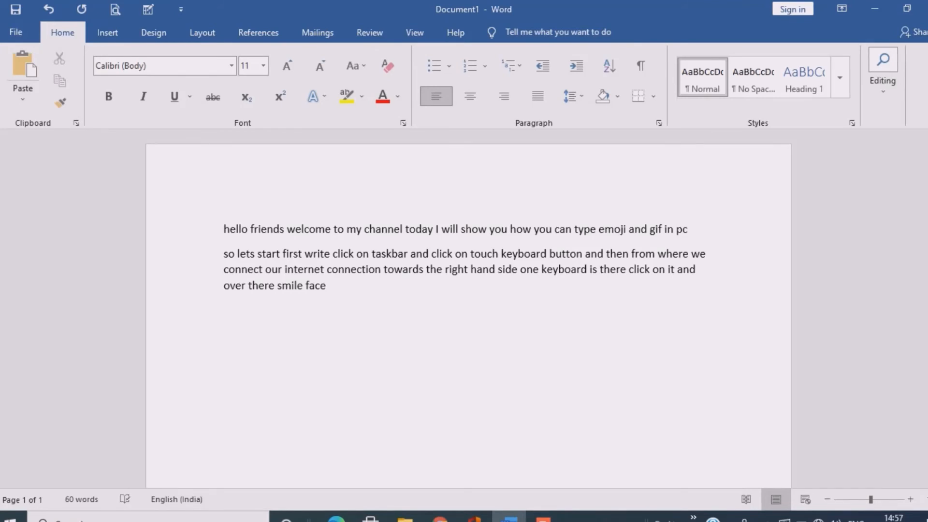
text( is there)
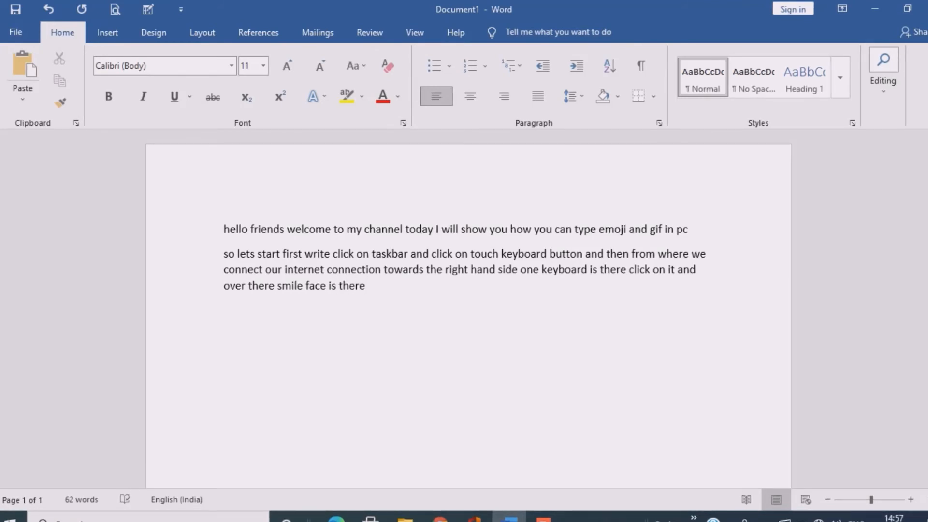
Add "just click on it" after "smile face is there" in the second paragraph.
text( jus)
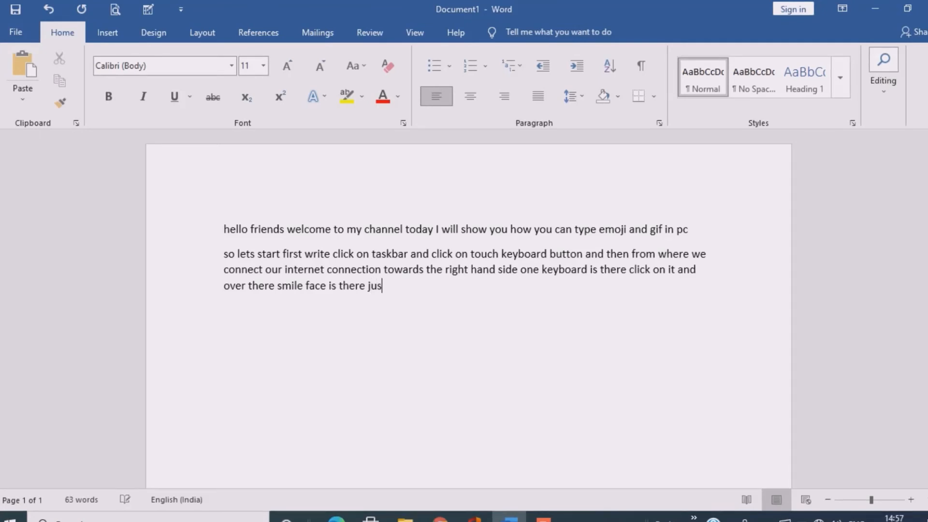
text(y)
key(BackSpace)
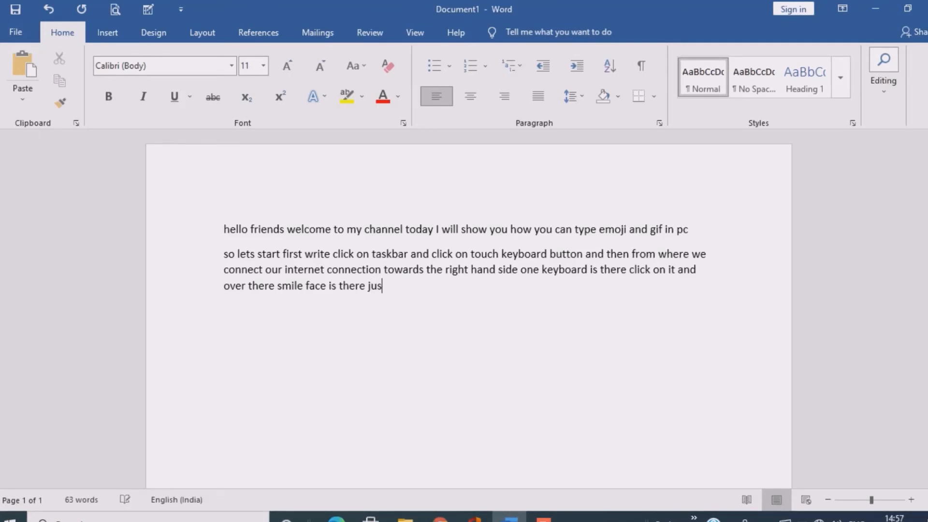
text(t click)
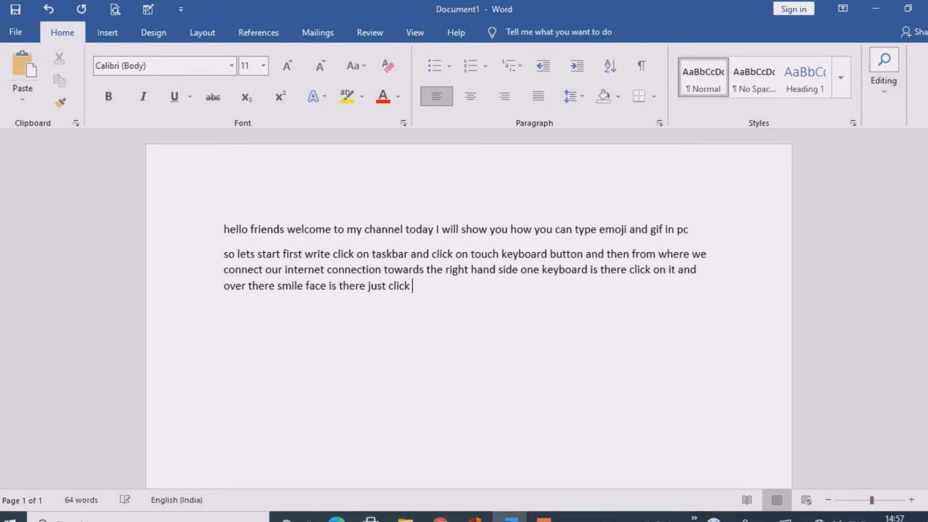
text( on )
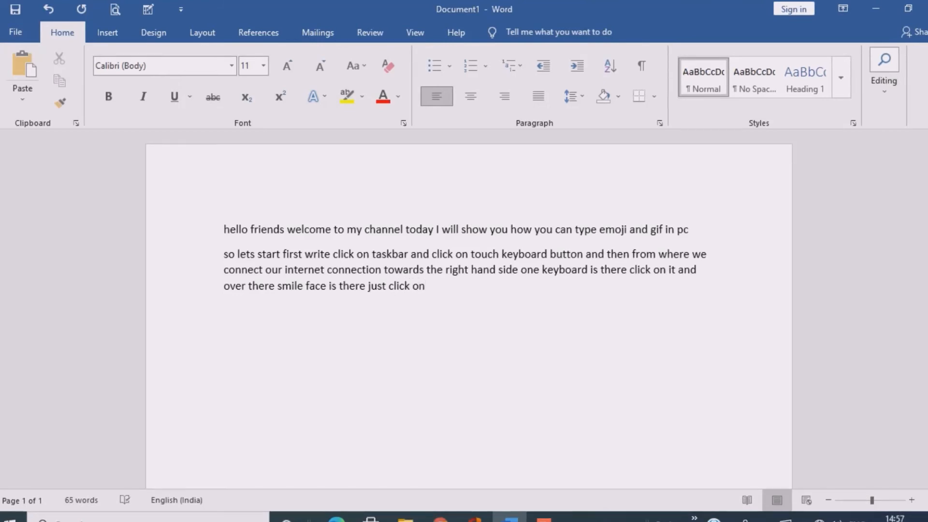
text(it )
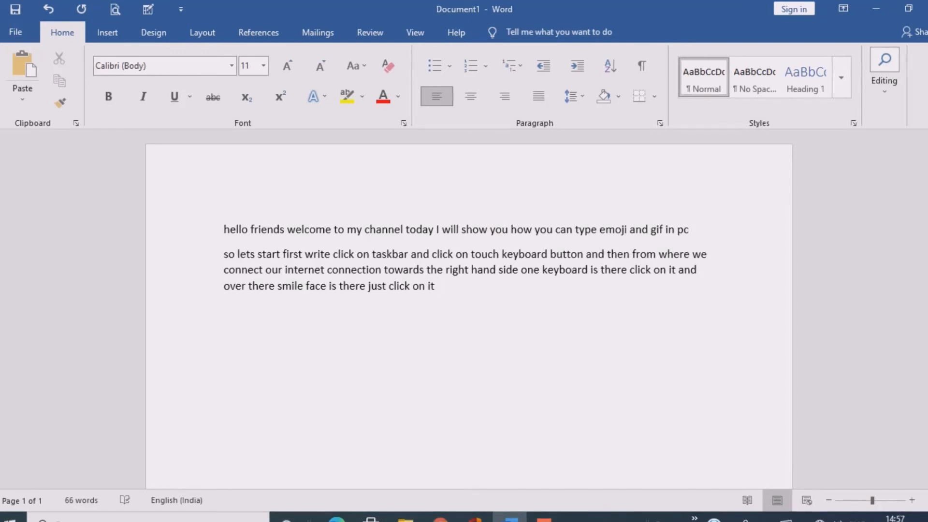
Finish the second paragraph after "just click on it" with "then you will able to type gif and imoji".
text(th)
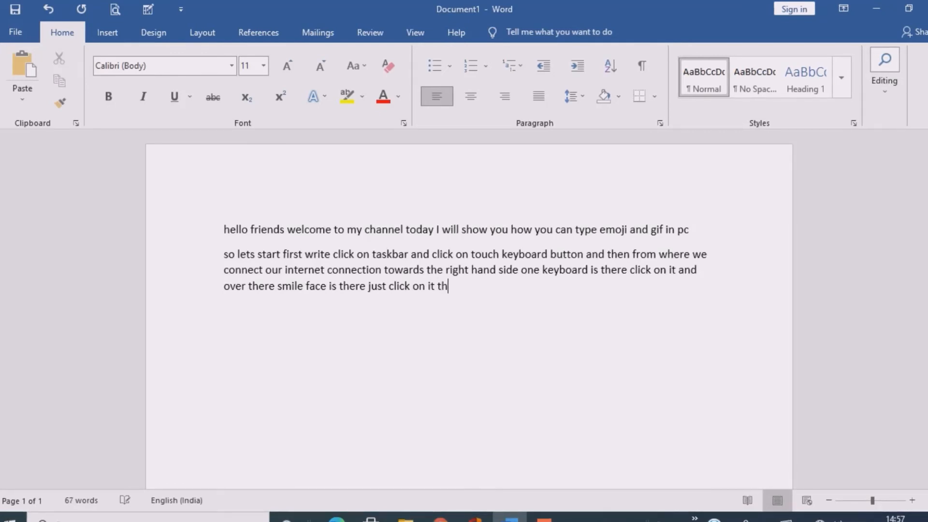
text(en you )
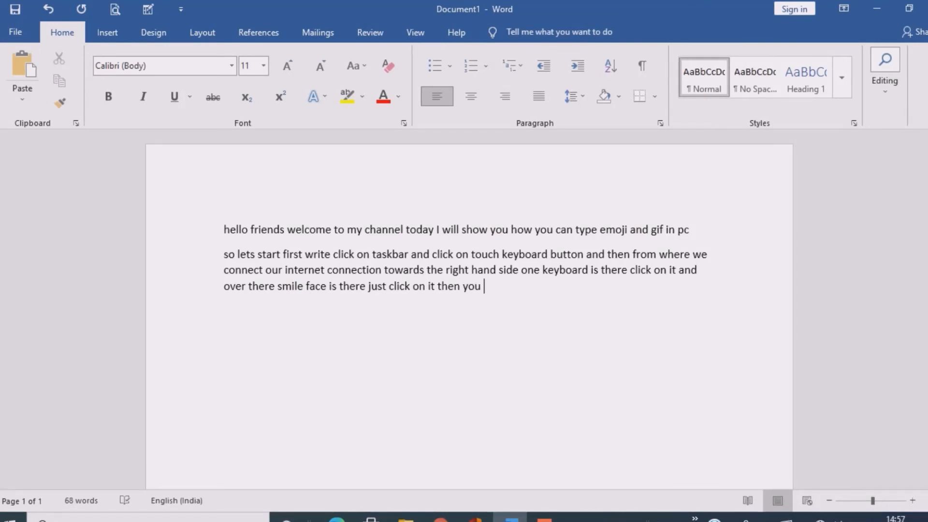
text(will )
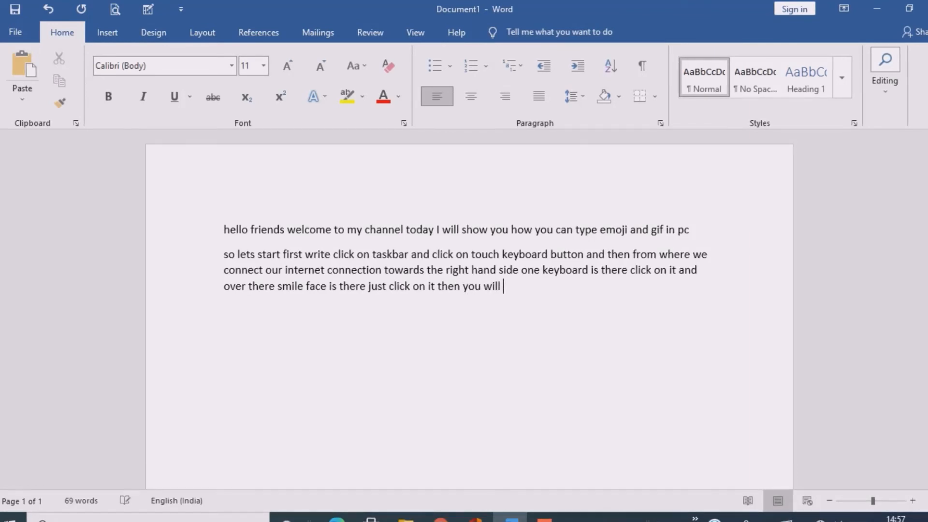
text(able to)
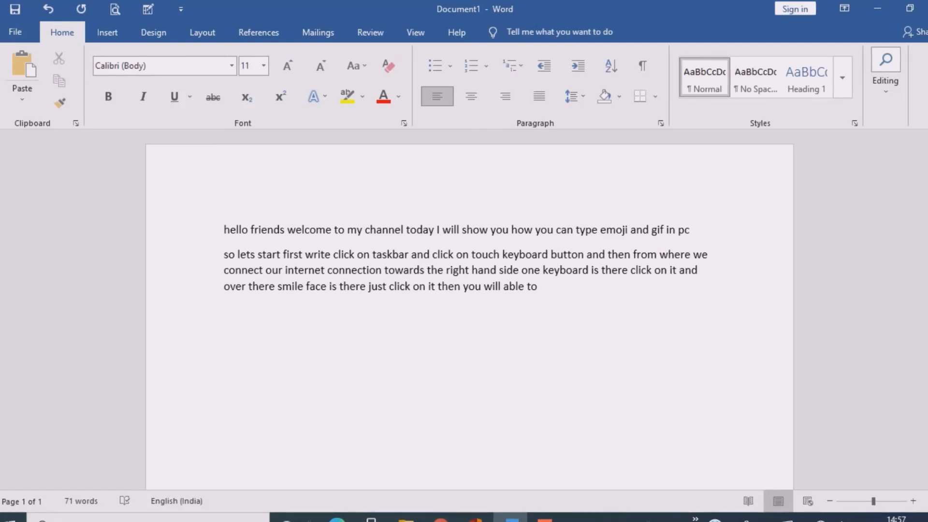
text( type)
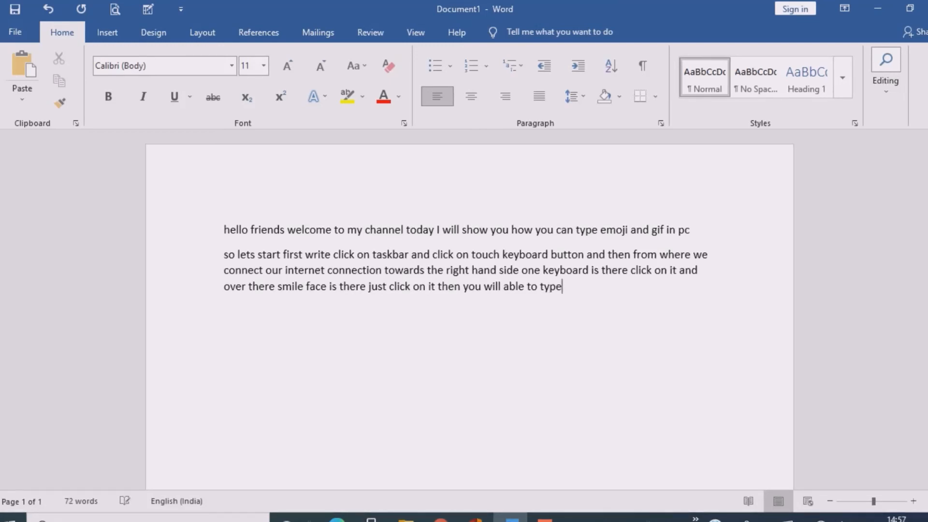
text( gif )
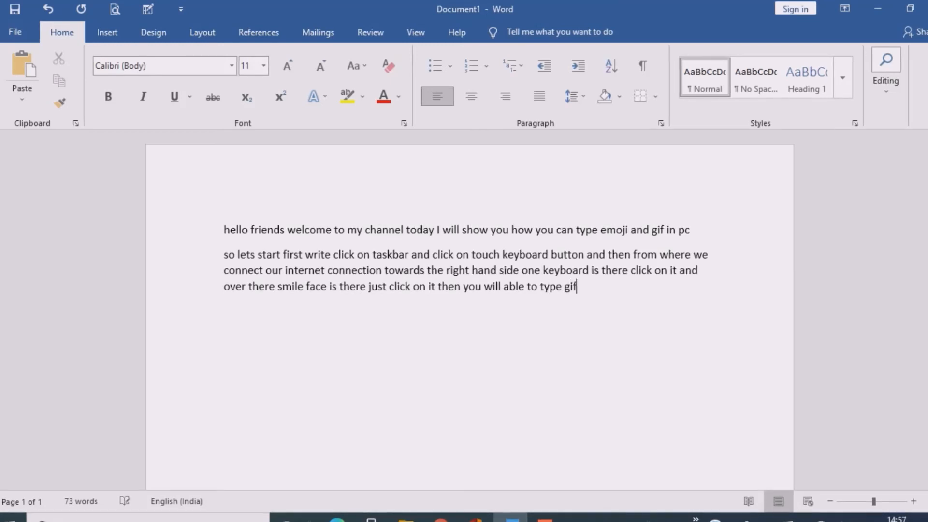
text(and)
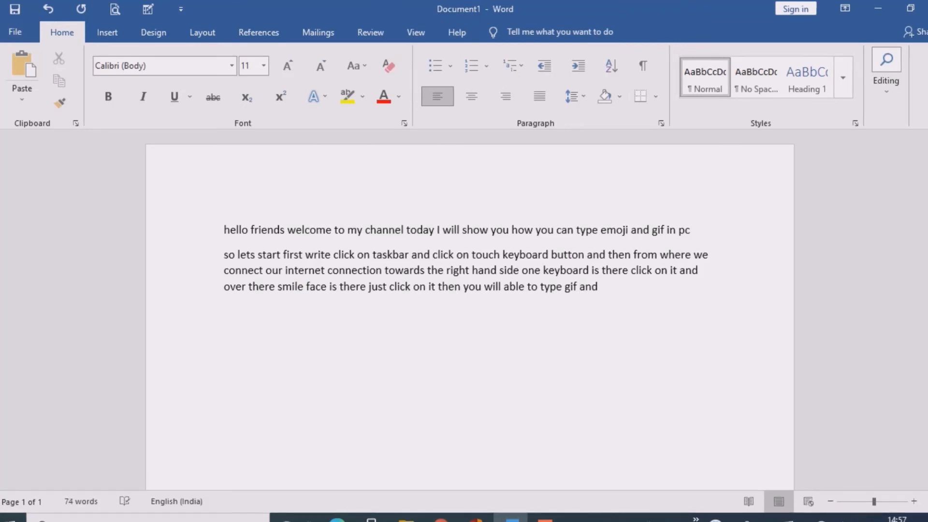
text( i)
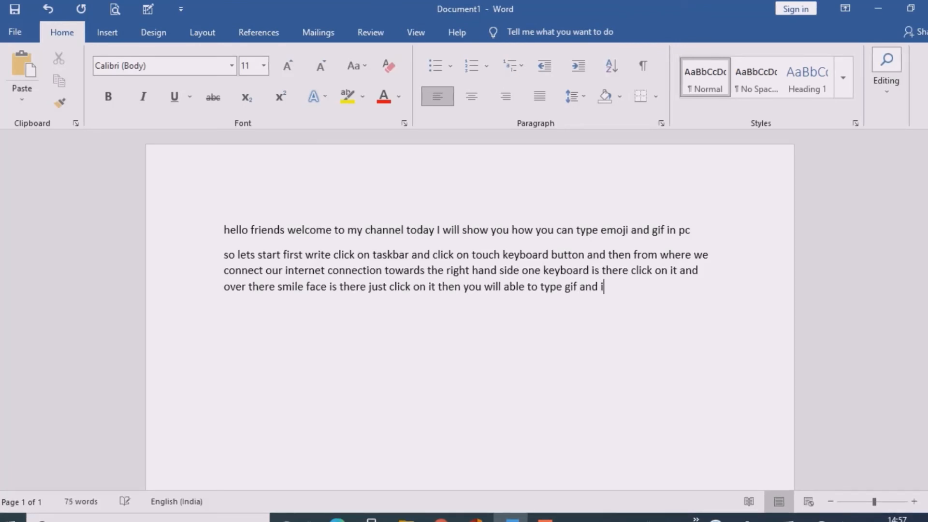
text(moji)
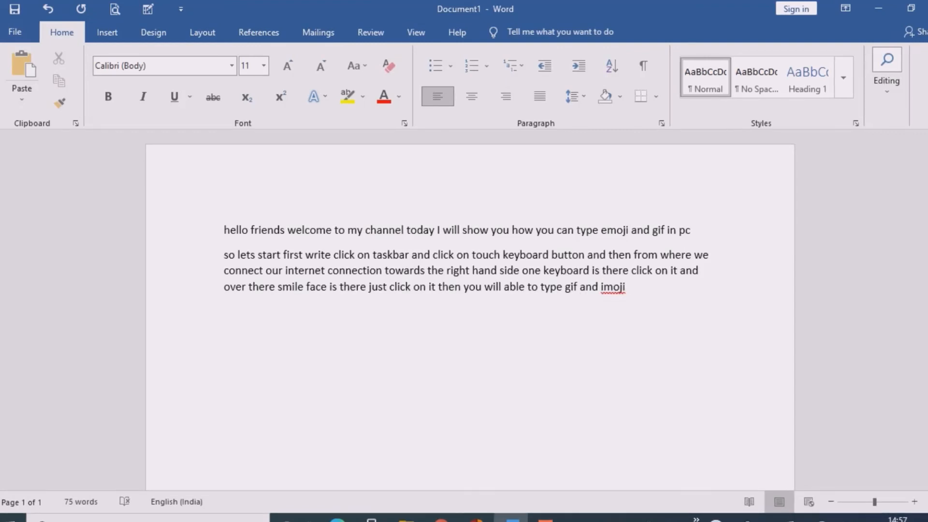
Add an indented closing line "thank you" below the second paragraph.
key(Return)
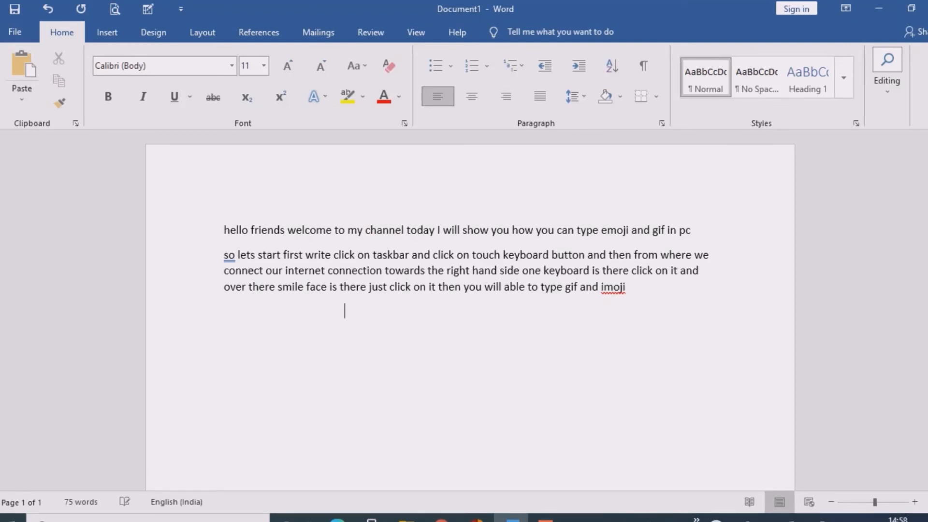
text(than)
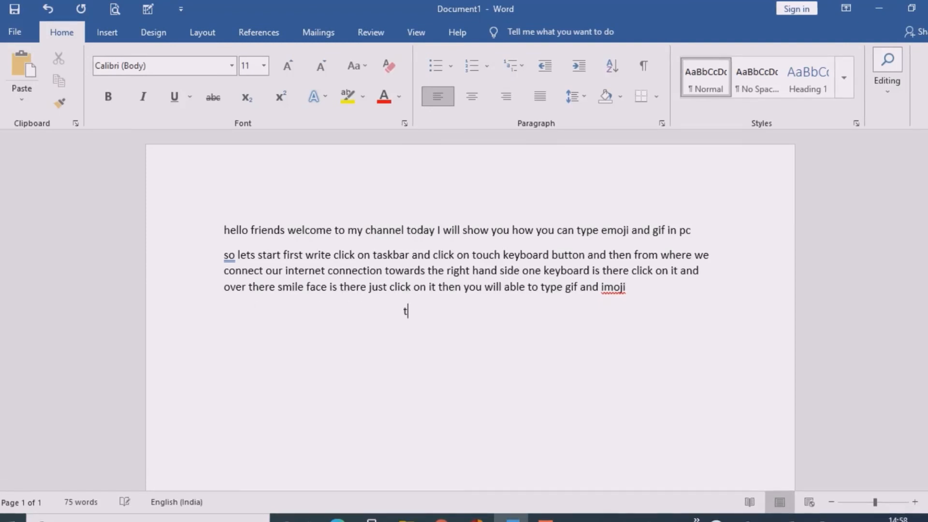
text(k)
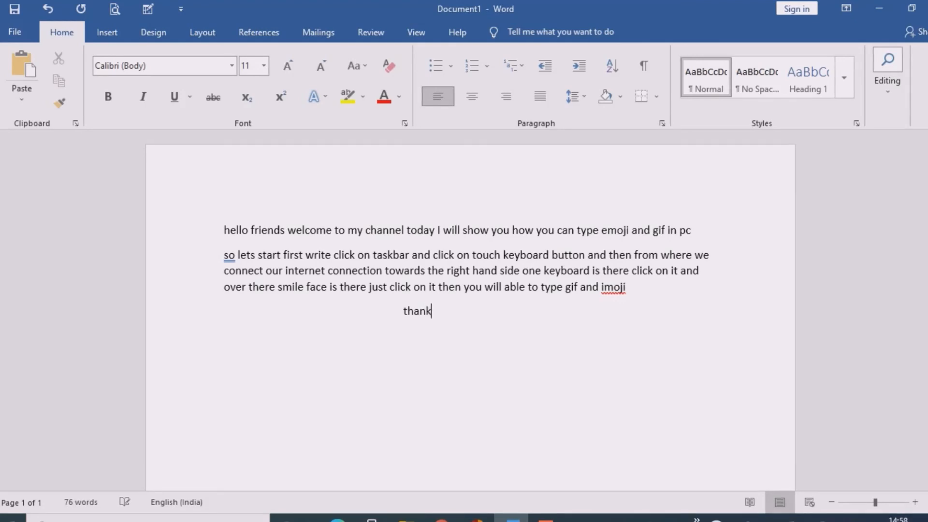
text( you)
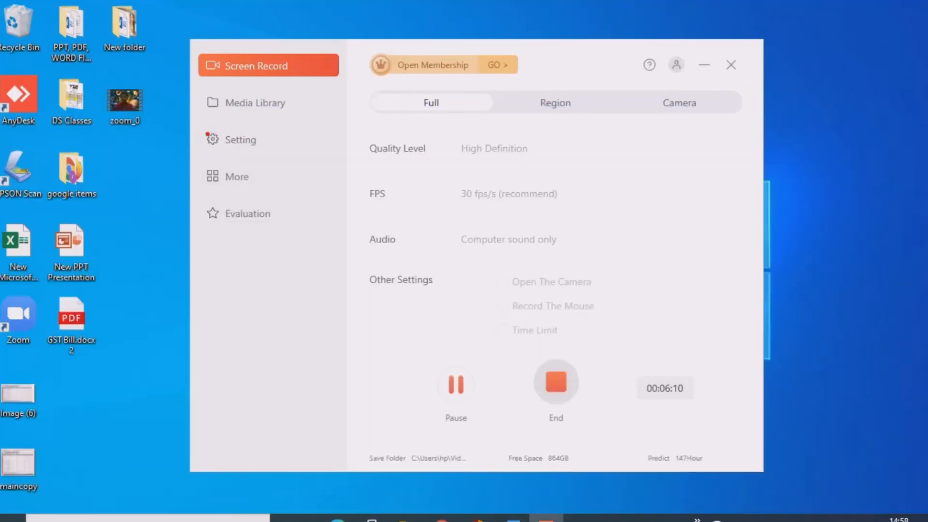
Switch to the Windows desktop and enable the touch keyboard button on the taskbar.
key(super+d)
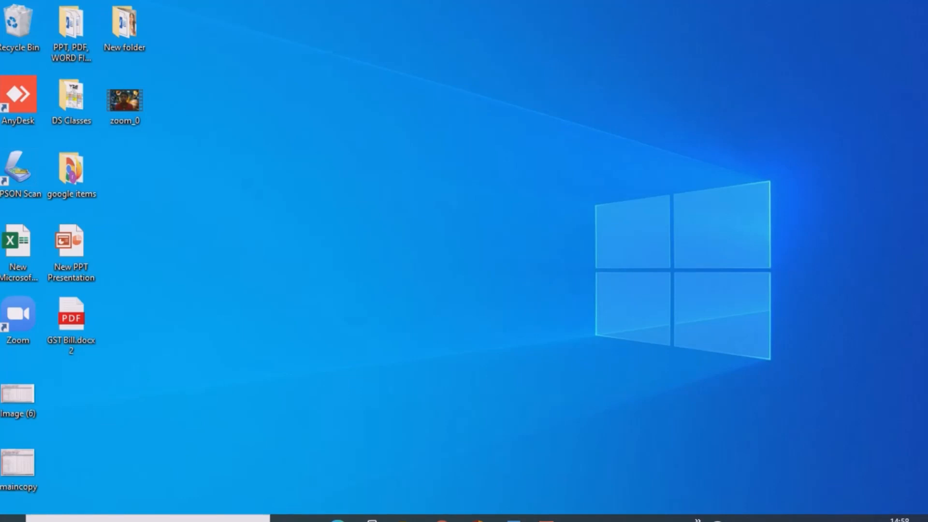
right_click(623, 519)
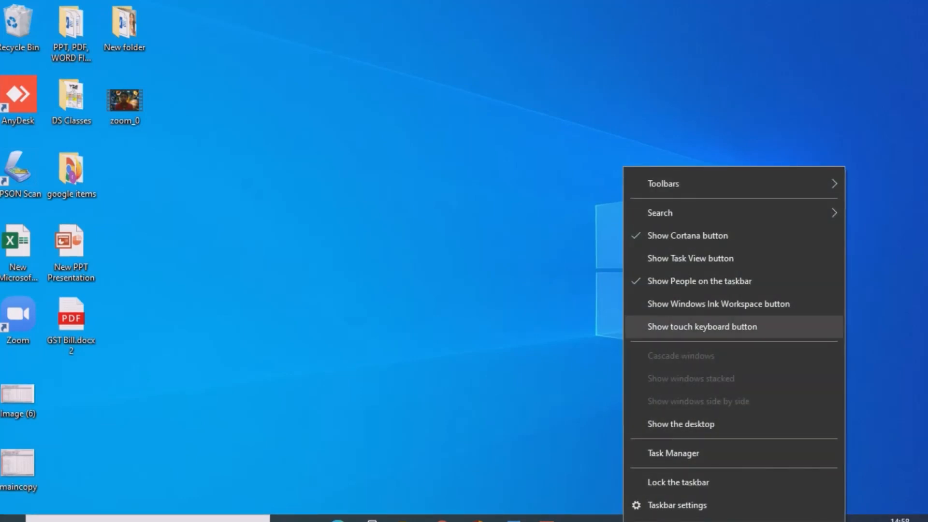
click(702, 326)
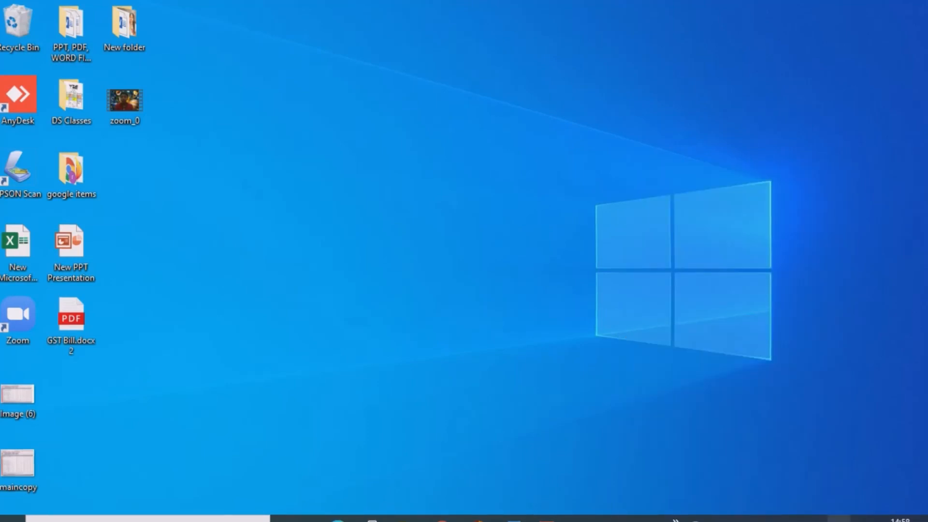
Open the touch keyboard, show its emoji set, return to the letter layout and close the keyboard.
click(841, 518)
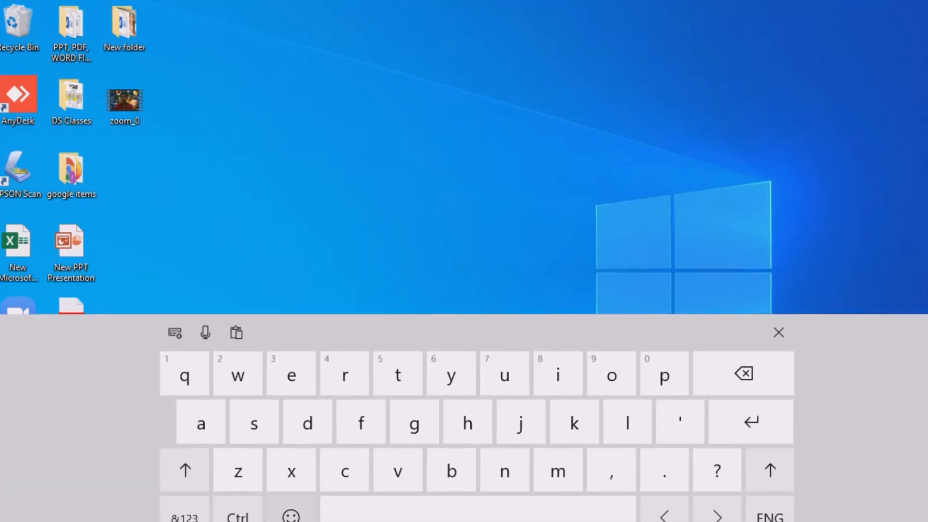
click(291, 516)
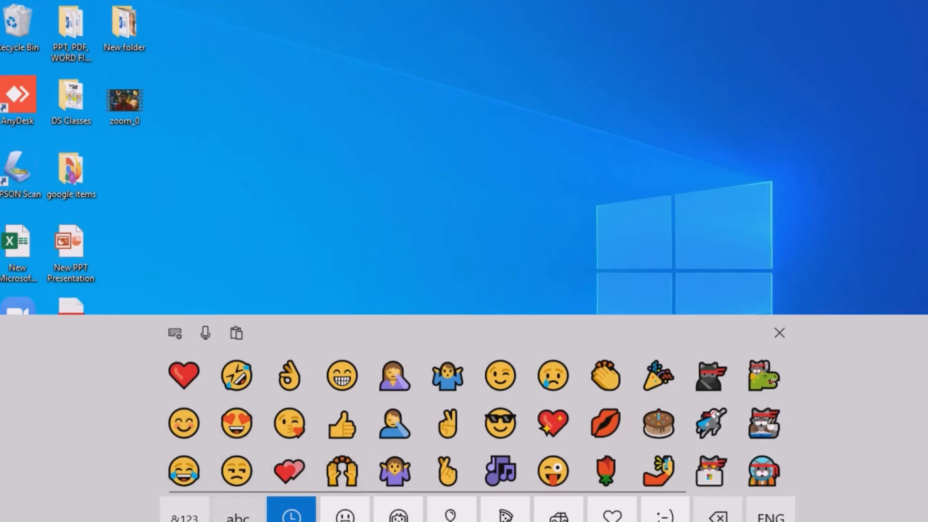
click(238, 516)
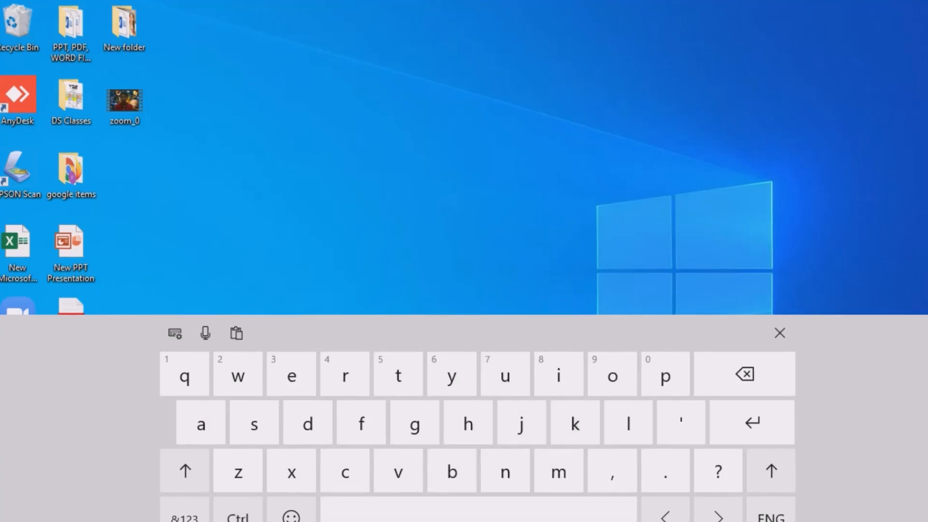
click(779, 332)
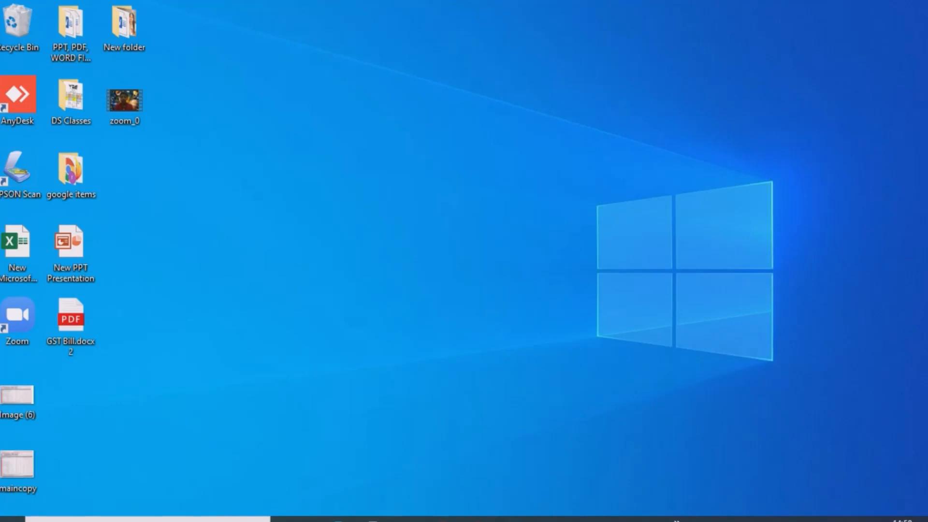
click(548, 519)
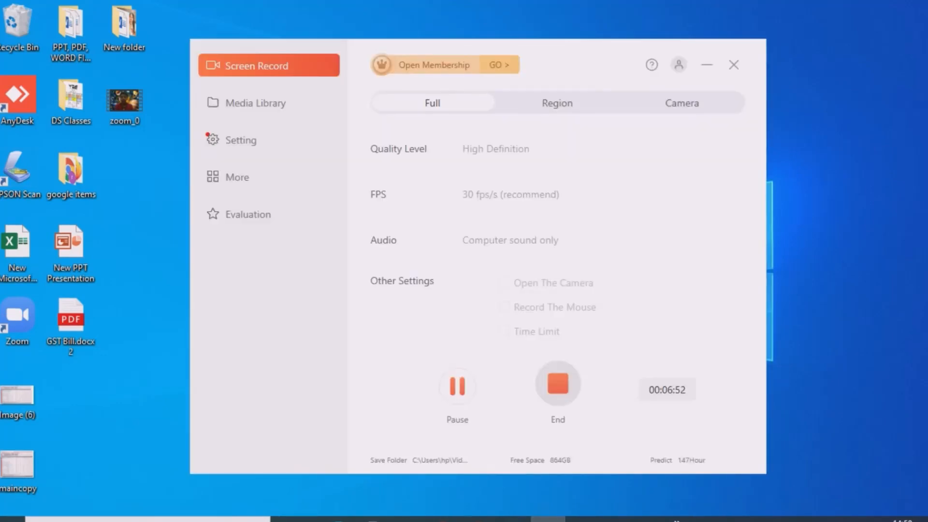